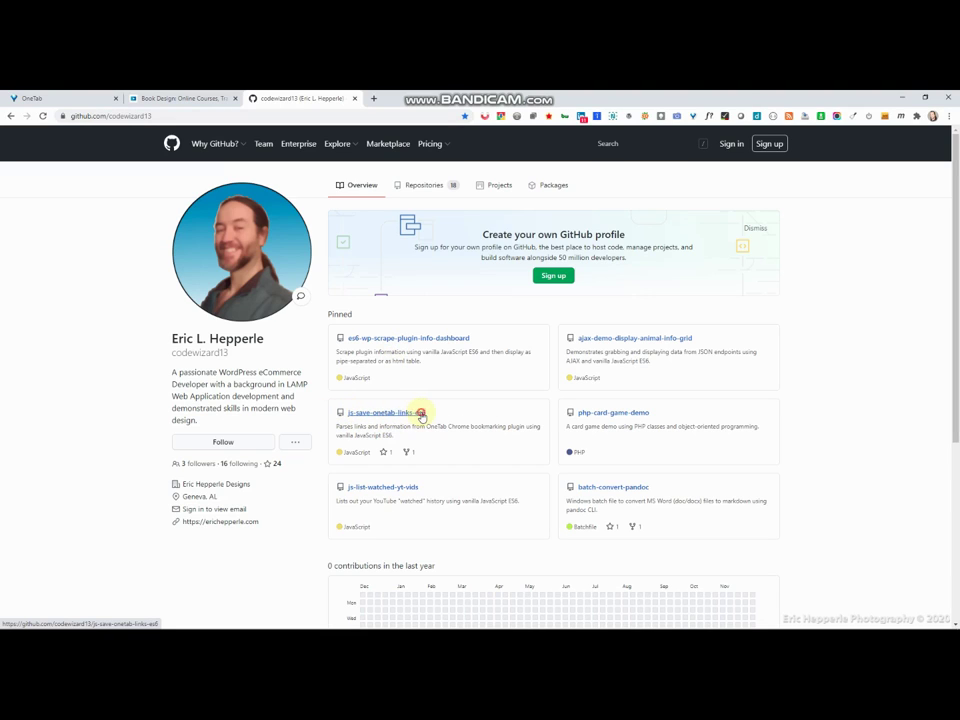
# Open save-onetab-links.js as raw text from the js-save-onetab-links-es6 GitHub repository.
pyautogui.click(418, 413)
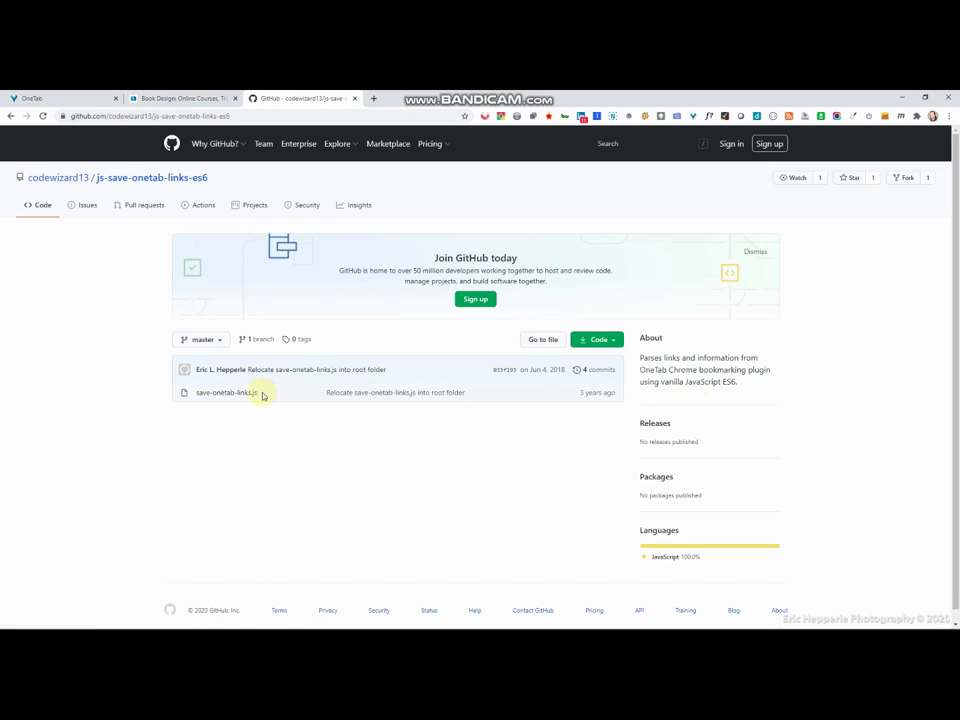
pyautogui.click(205, 394)
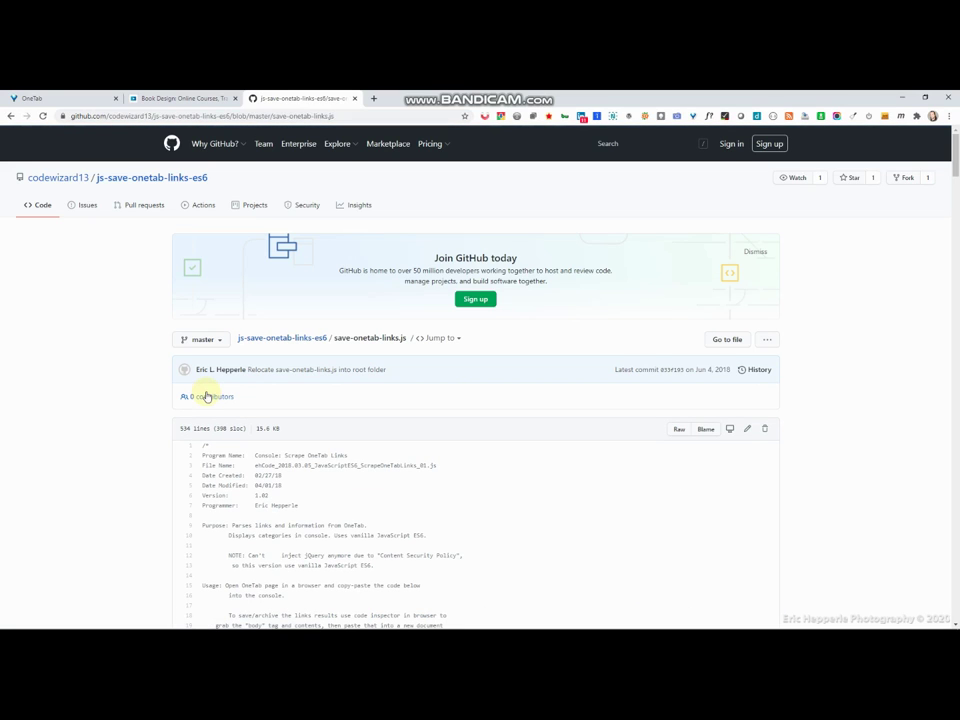
pyautogui.click(679, 431)
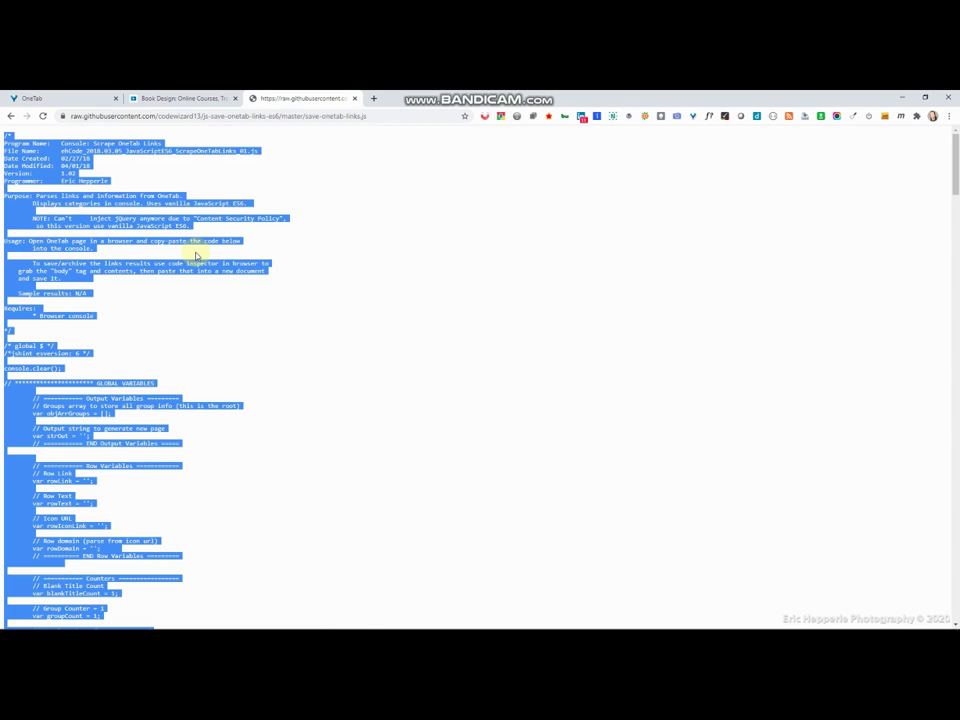
pyautogui.hotkey('alt', 'Tab')
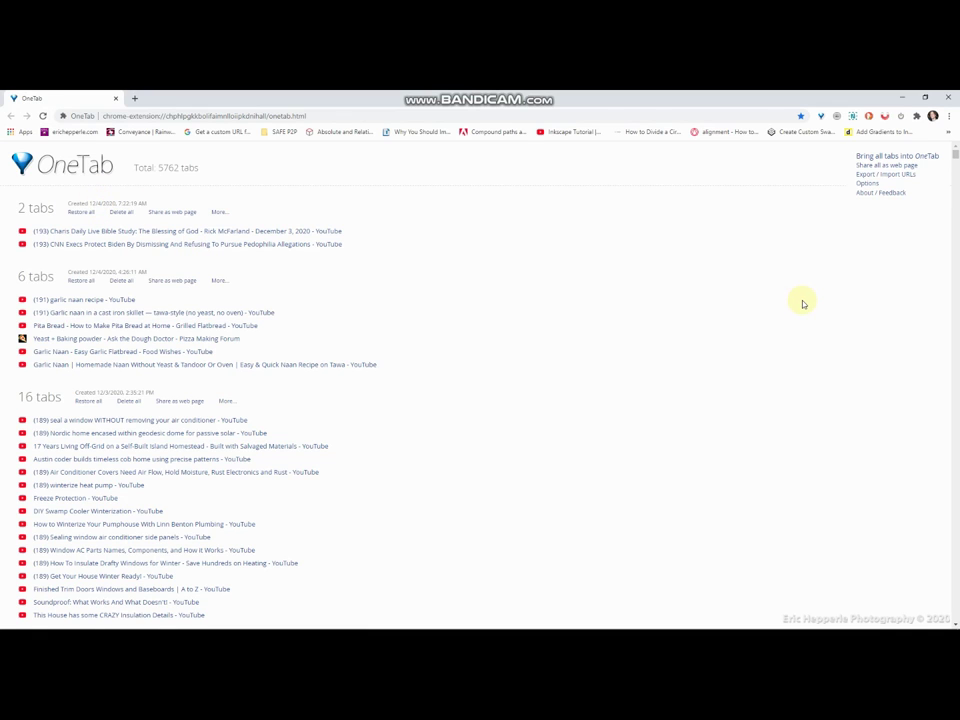
pyautogui.hotkey('alt', 'Tab')
# Deselect the raw script text and switch to the OneTab tab showing the saved list.
pyautogui.click(570, 182)
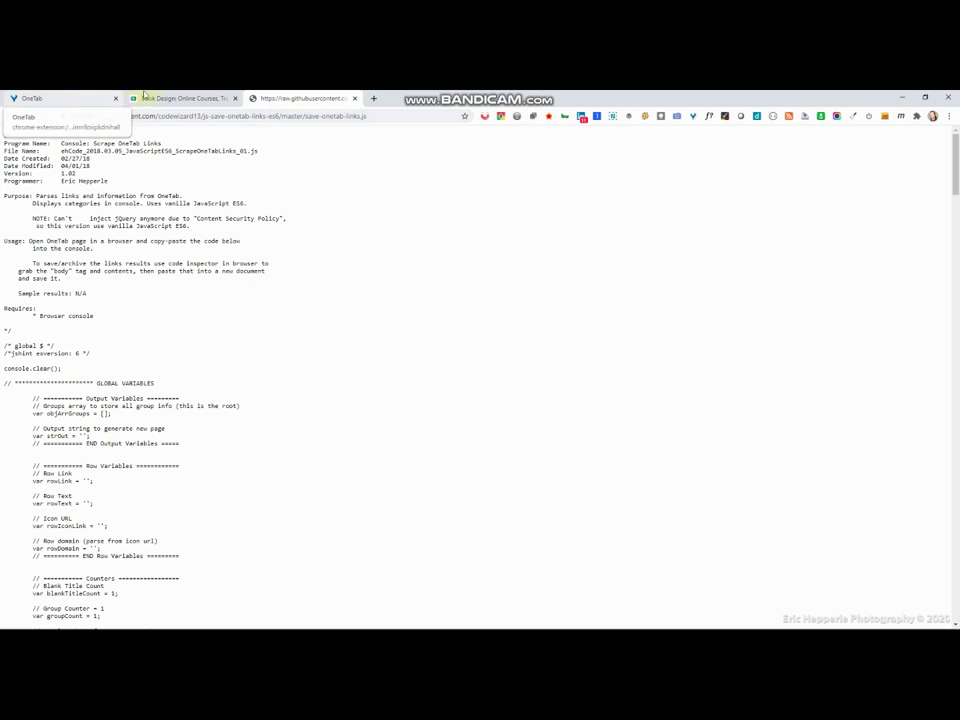
pyautogui.click(62, 97)
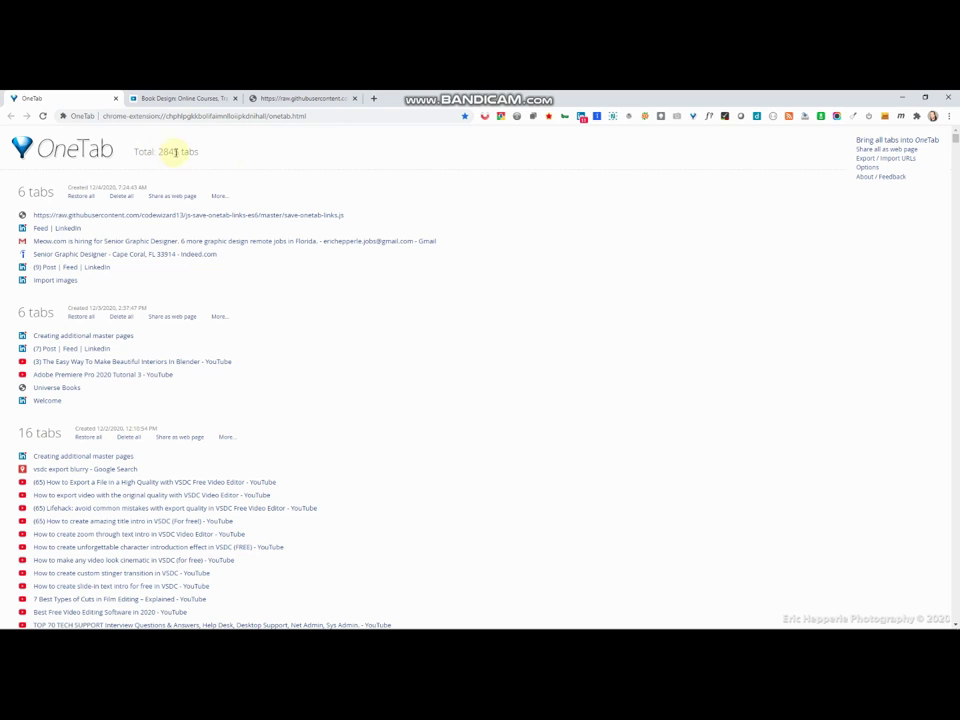
# Review the 5762-tab OneTab list in the other window, then return to the 2845-tab window.
pyautogui.hotkey('alt', 'Tab')
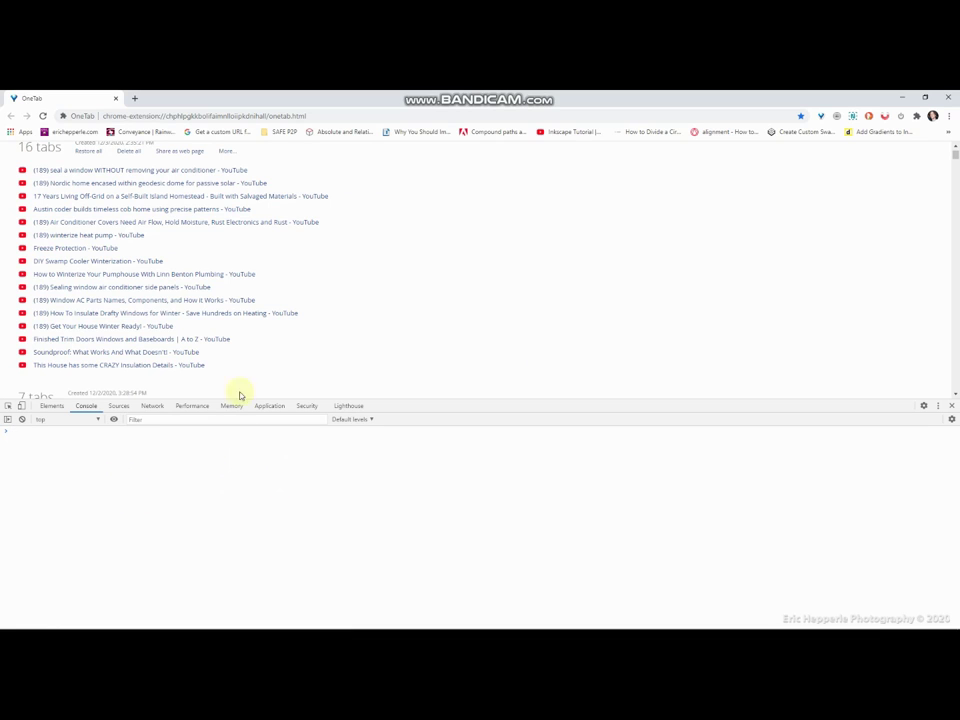
pyautogui.scroll(5, 335, 325)
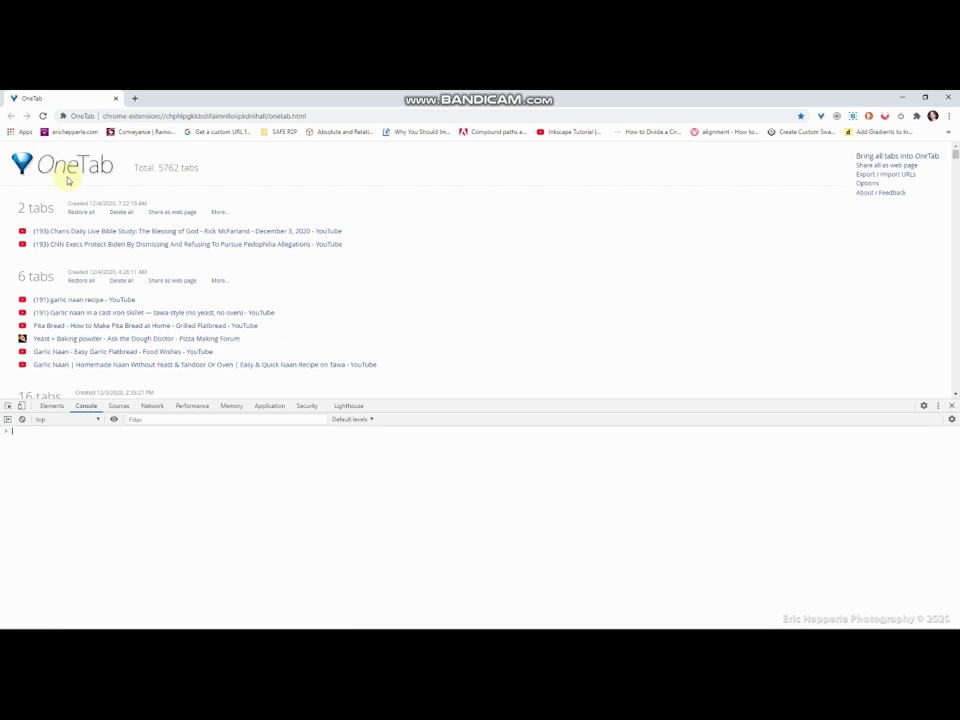
pyautogui.scroll(-1, 138, 257)
pyautogui.scroll(1, 165, 205)
pyautogui.scroll(-15, 264, 279)
pyautogui.scroll(-20, 260, 278)
pyautogui.press('F5')
pyautogui.hotkey('alt', 'Tab')
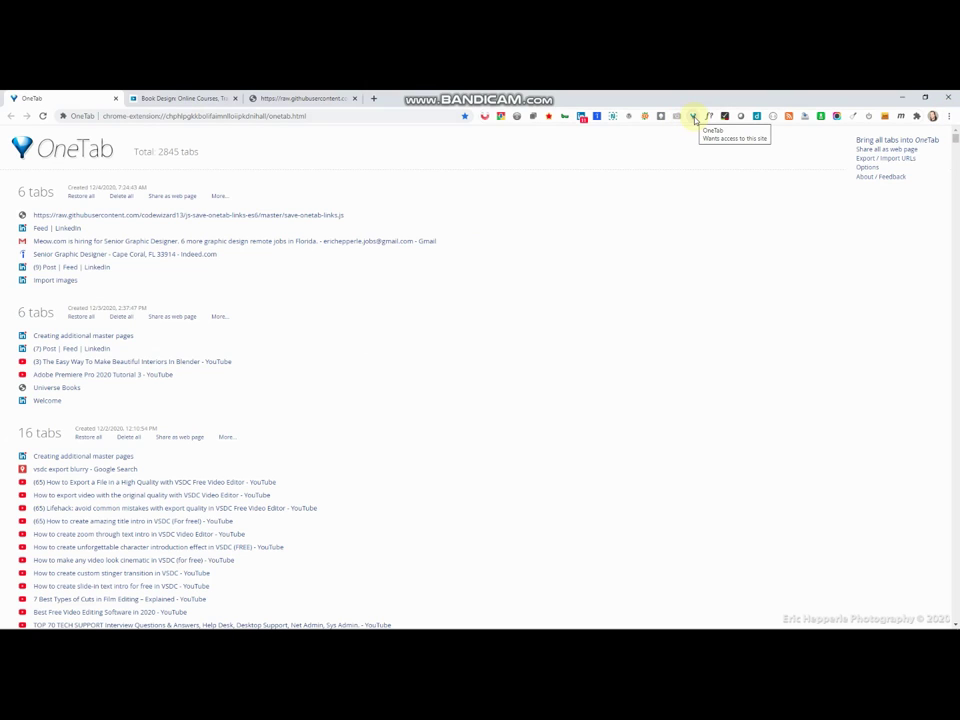
# Send the window's two open tabs to OneTab as a group named 'JUST TESTING'.
pyautogui.click(695, 118)
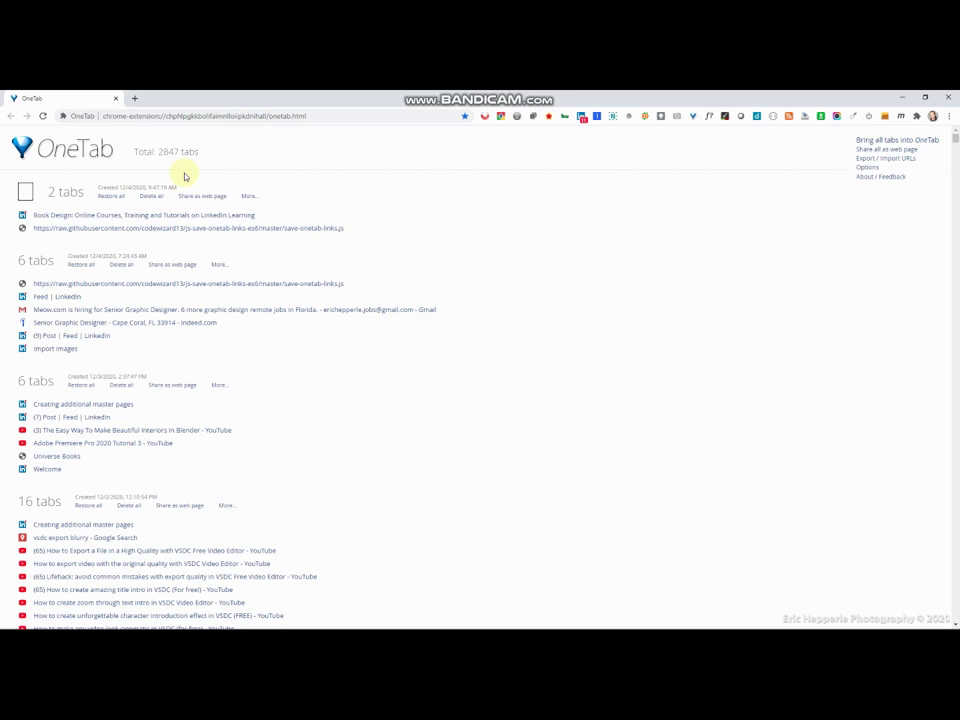
pyautogui.press('capslock')
pyautogui.write('JUST T')
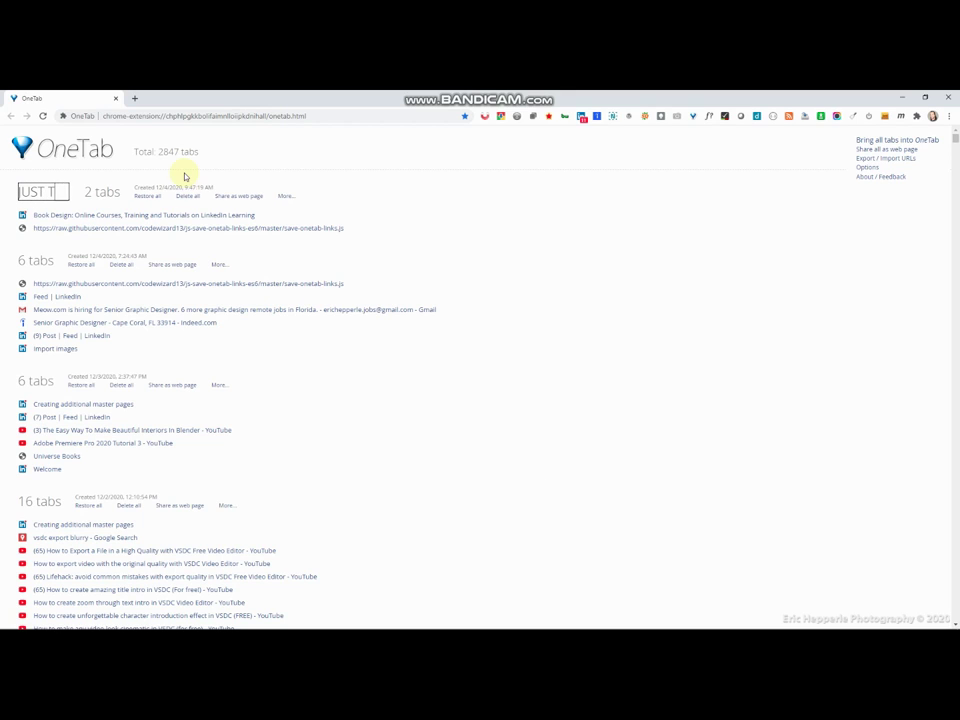
pyautogui.write('ESTING')
pyautogui.press('Return')
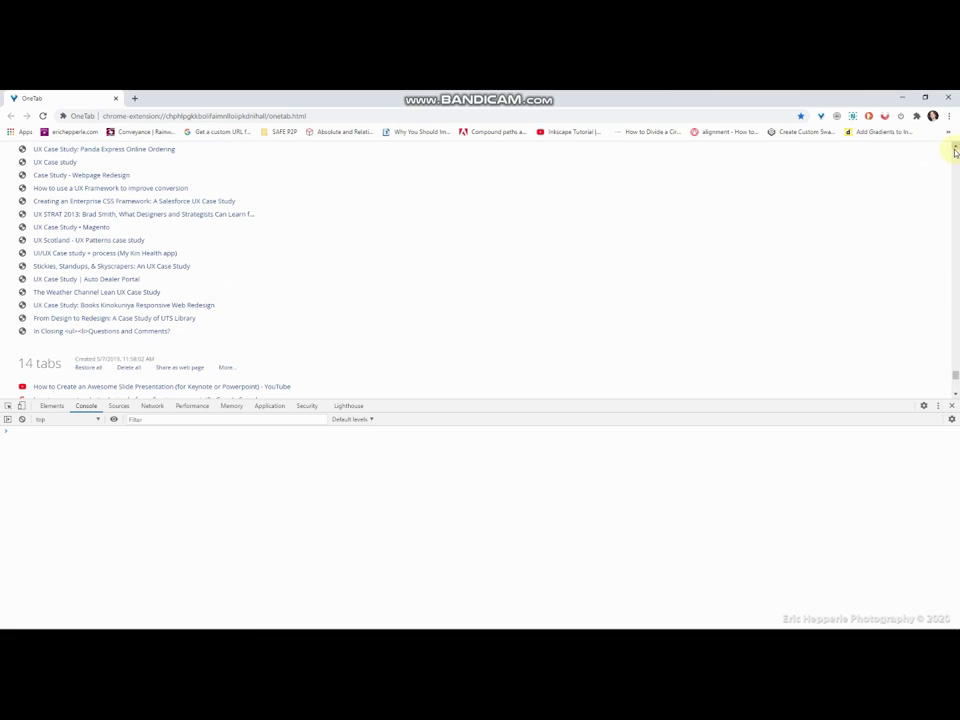
# Paste the link-scraping script into the DevTools console on the 5762-tab OneTab page.
pyautogui.moveTo(956, 374); pyautogui.dragTo(956, 154)
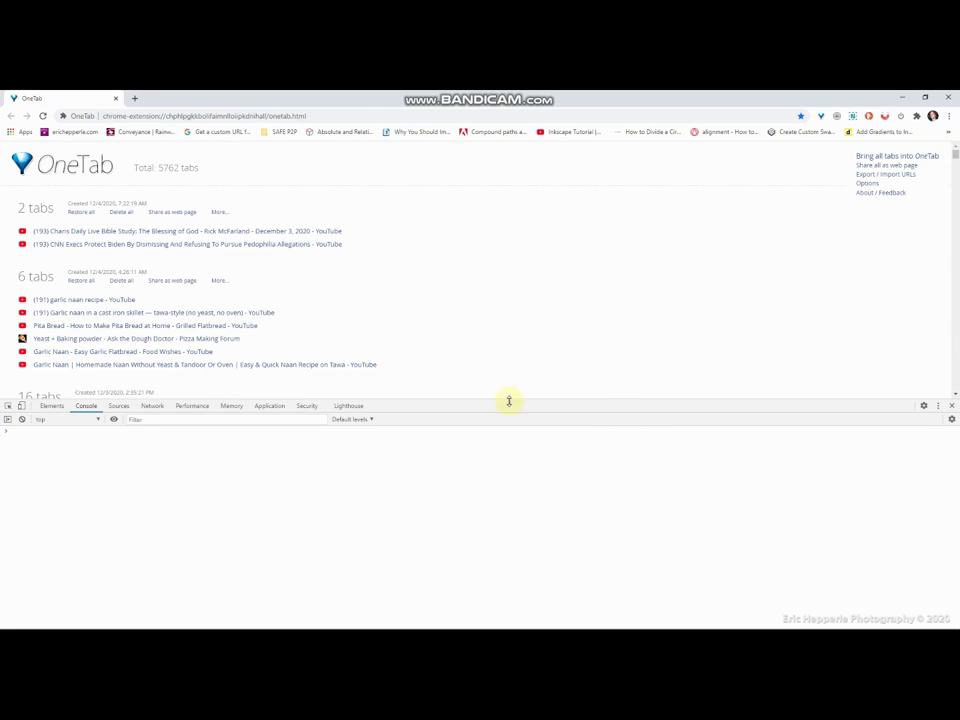
pyautogui.hotkey('alt', 'Tab')
pyautogui.hotkey('ctrl', 'v')
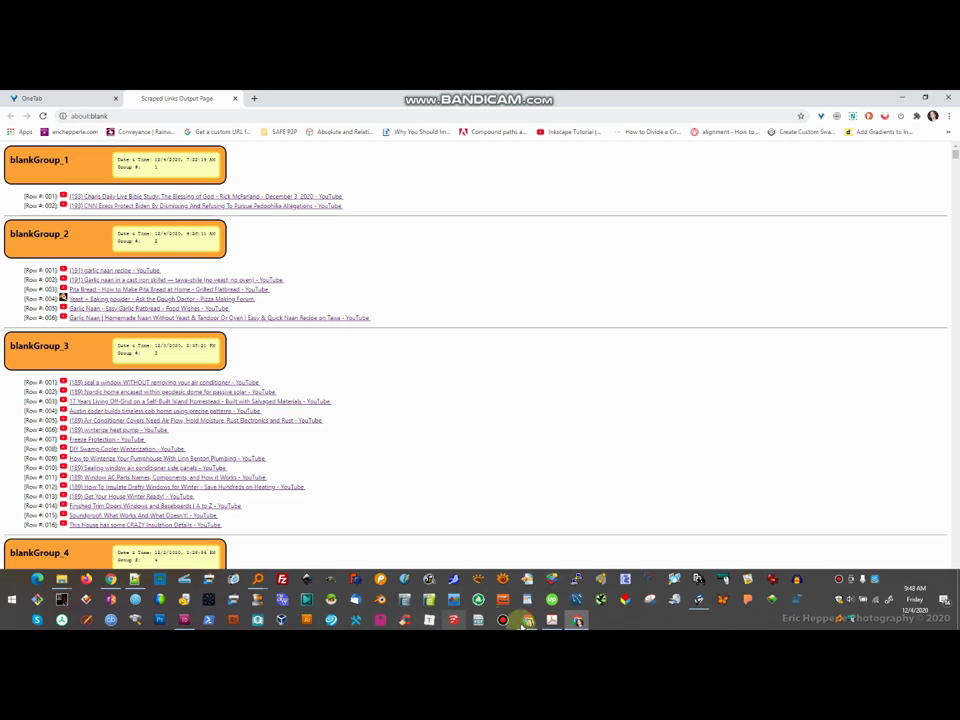
# Run the script to generate the Scraped Links Output Page with blankGroup_1 through blankGroup_4.
pyautogui.moveTo(553, 621)
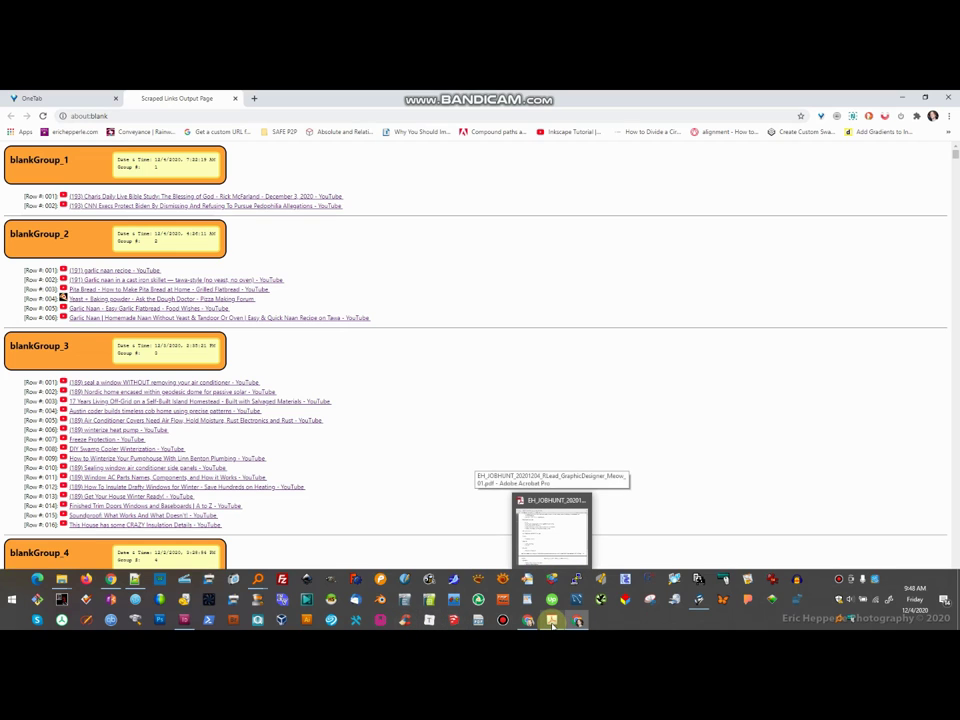
# Open Save As for the blank Notepad++ document and enter 'EH_BOOKMARKS_20201204_' as the file name.
pyautogui.click(140, 583)
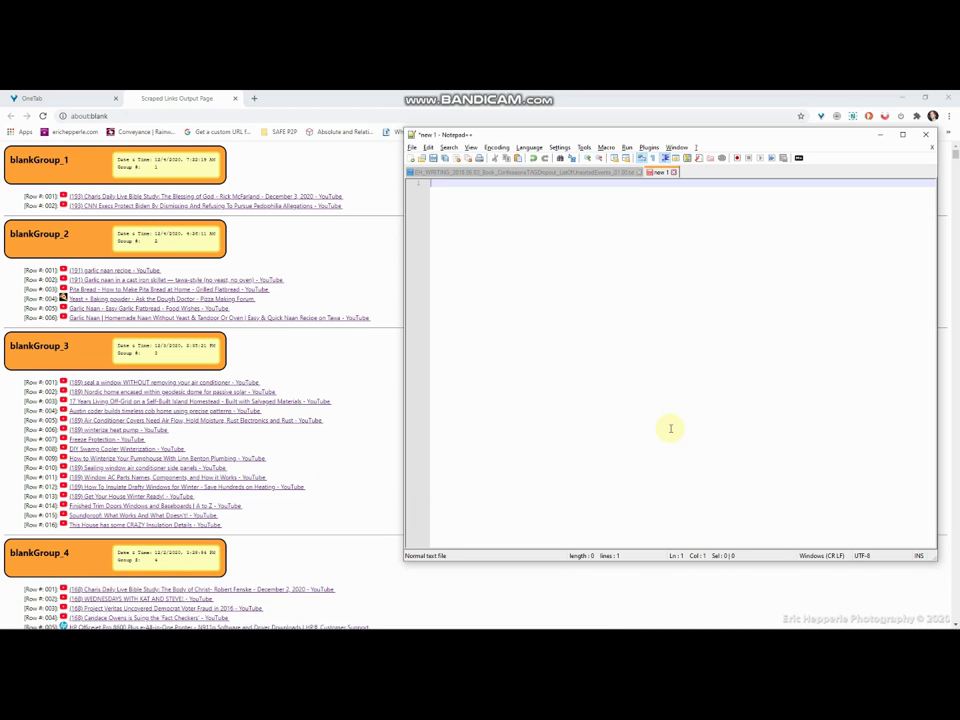
pyautogui.hotkey('alt', 'f')
pyautogui.press('a')
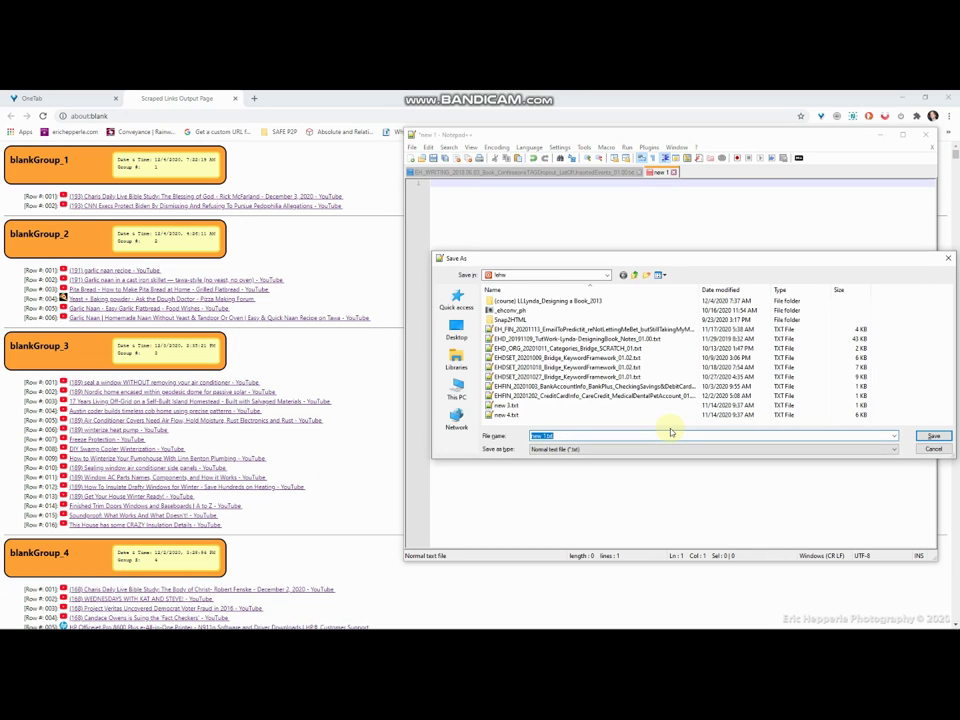
pyautogui.write('EHD_')
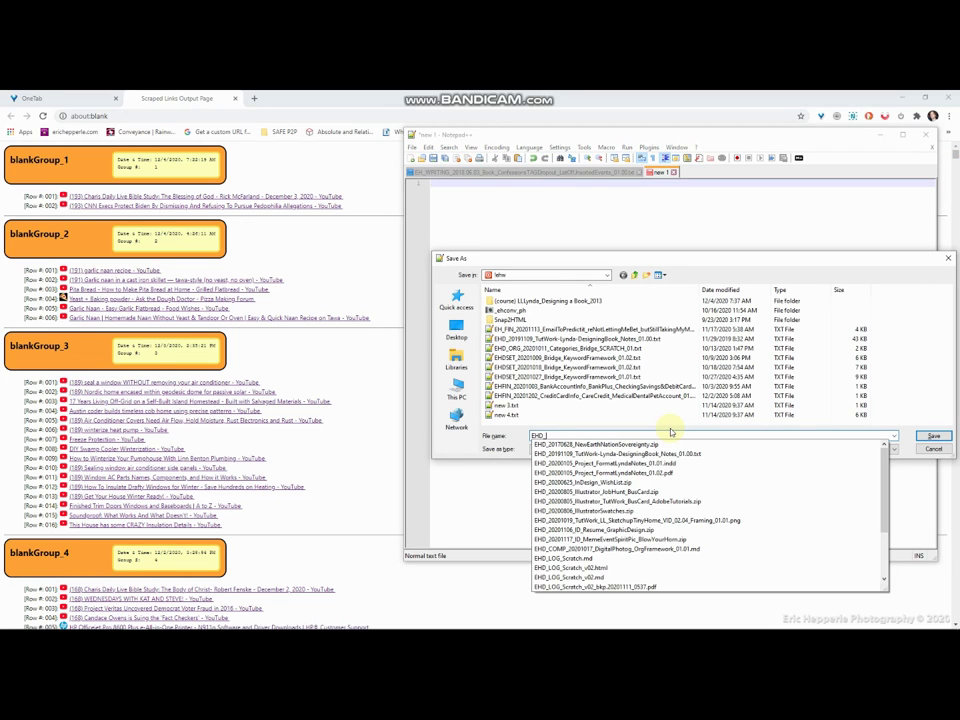
pyautogui.press('BackSpace')
pyautogui.press('BackSpace')
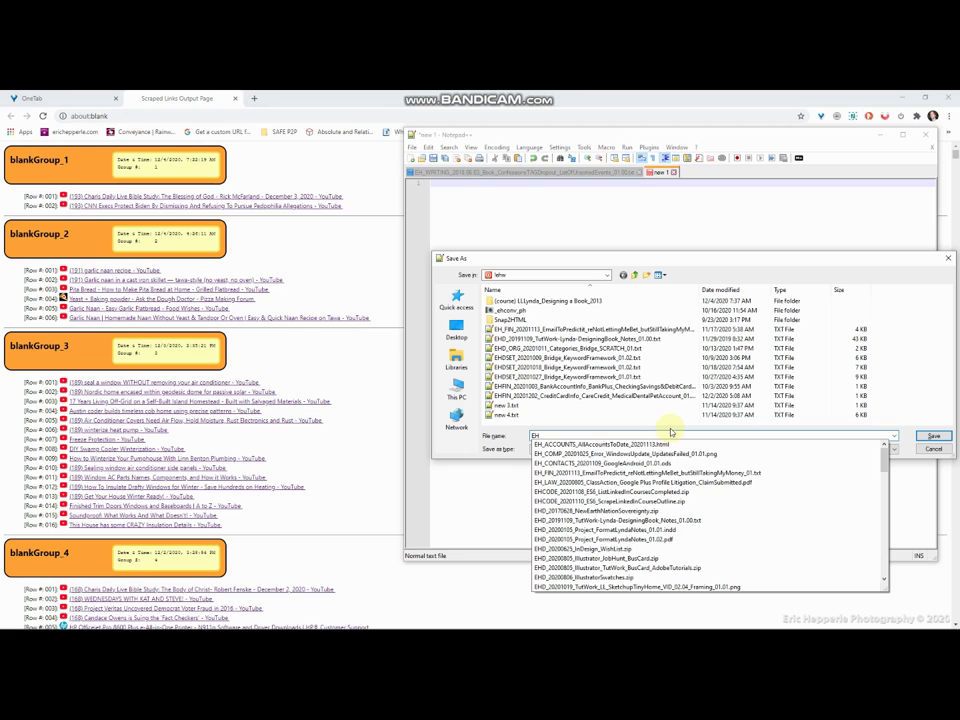
pyautogui.write('_')
pyautogui.press('capslock')
pyautogui.write('b')
pyautogui.press('capslock')
pyautogui.press('BackSpace')
pyautogui.press('BackSpace')
pyautogui.write('D_')
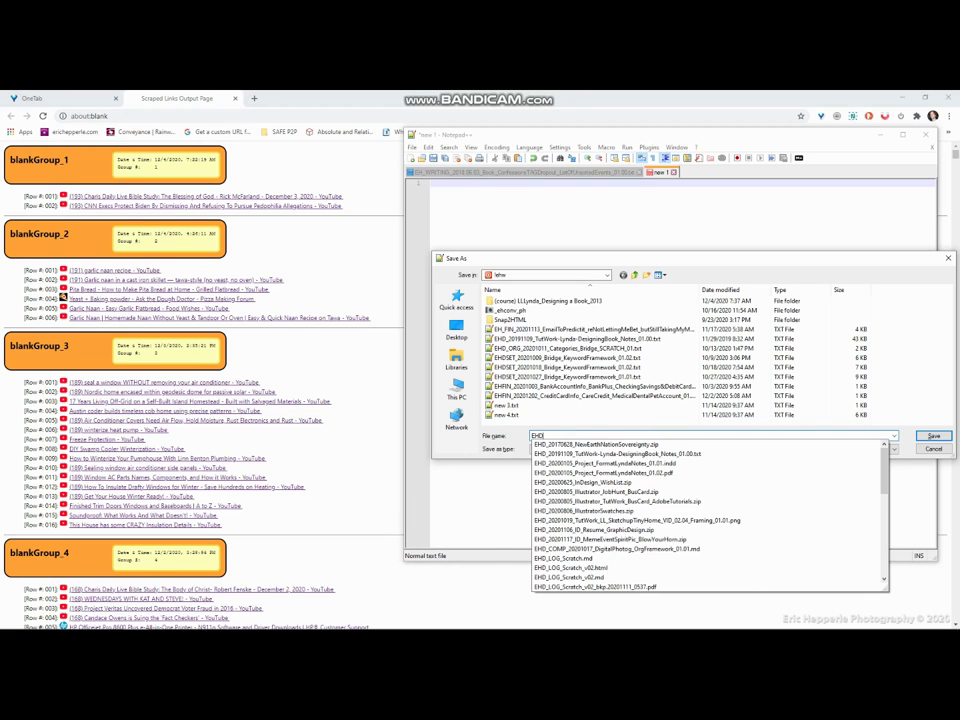
pyautogui.press('capslock')
pyautogui.press('BackSpace')
pyautogui.press('BackSpace')
pyautogui.write('_b')
pyautogui.press('BackSpace')
pyautogui.press('capslock')
pyautogui.write('BOOKMA')
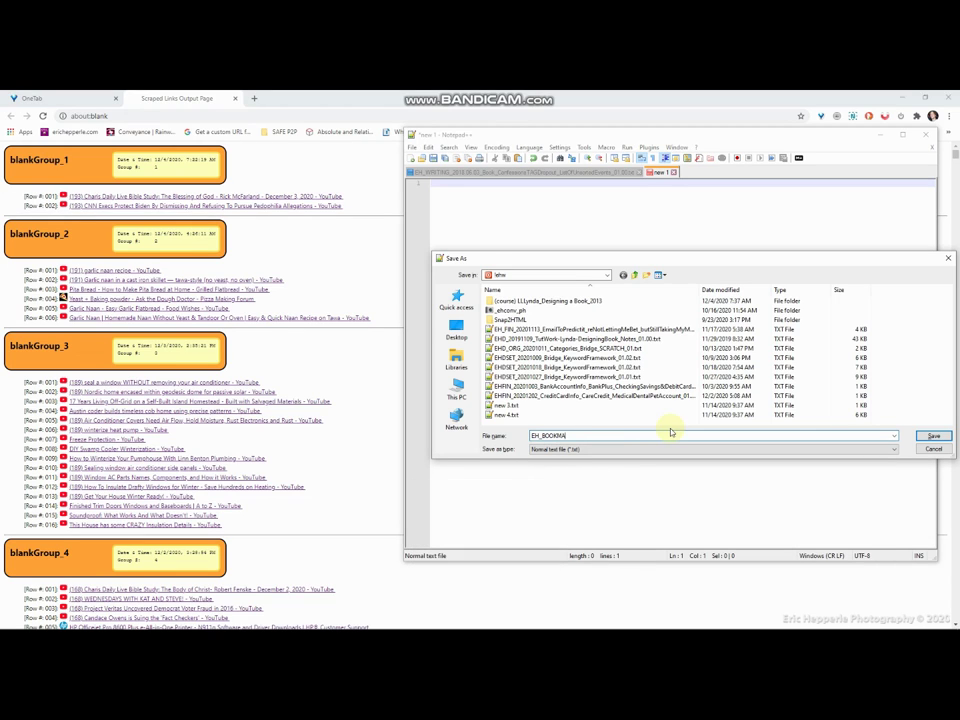
pyautogui.write('RKS_20201204_')
# Extend the file name with 'HPPav17_Chrome_ADV_01'.
pyautogui.scroll(-5, 325, 512)
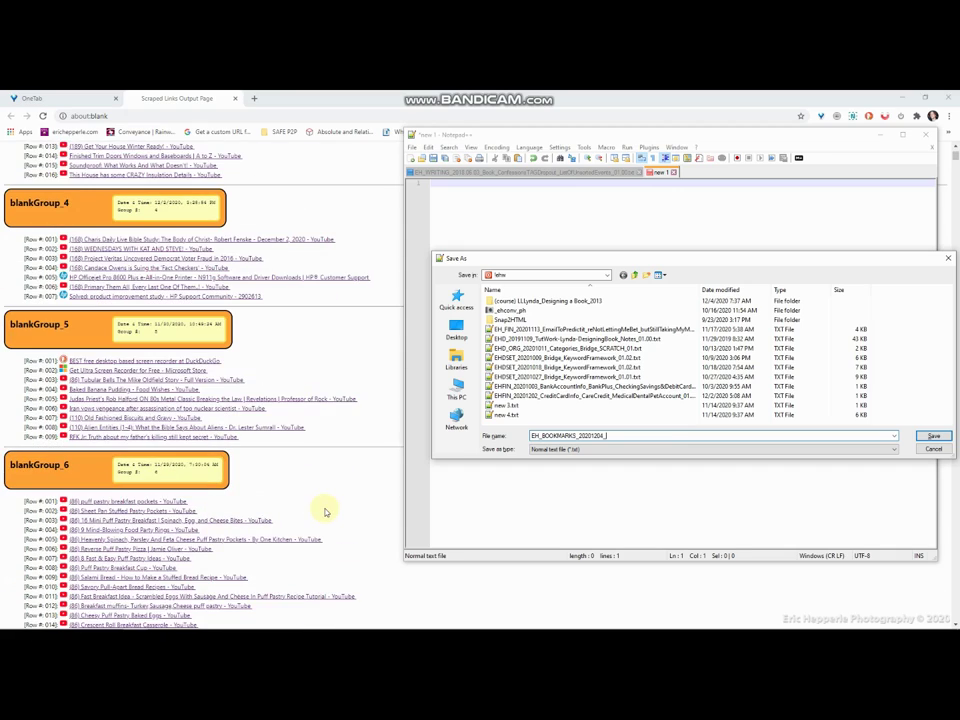
pyautogui.scroll(-12, 325, 512)
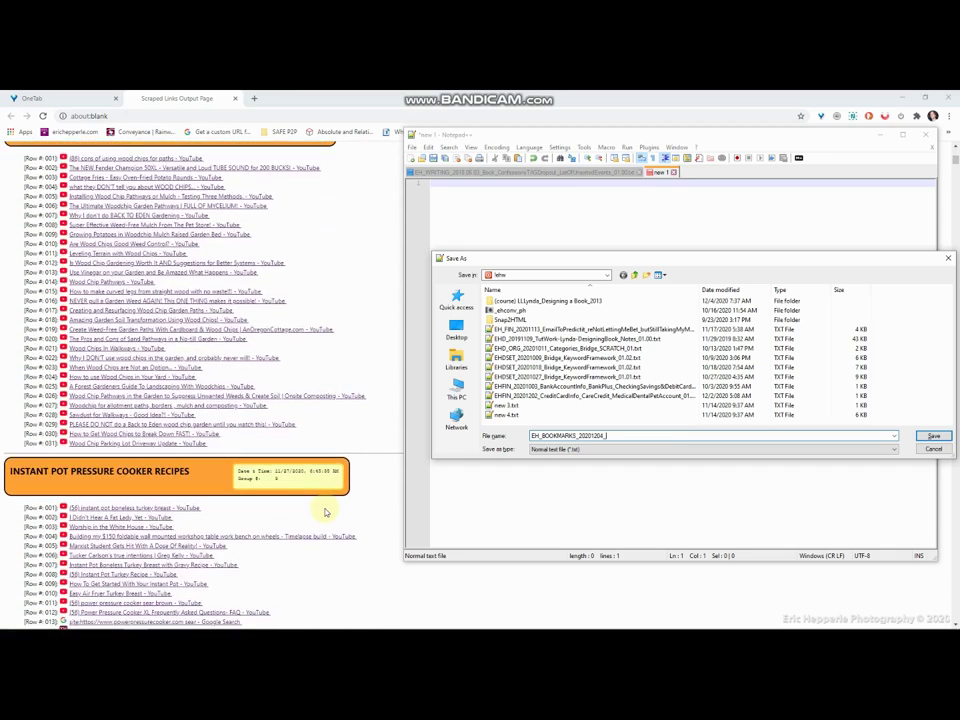
pyautogui.scroll(6, 325, 512)
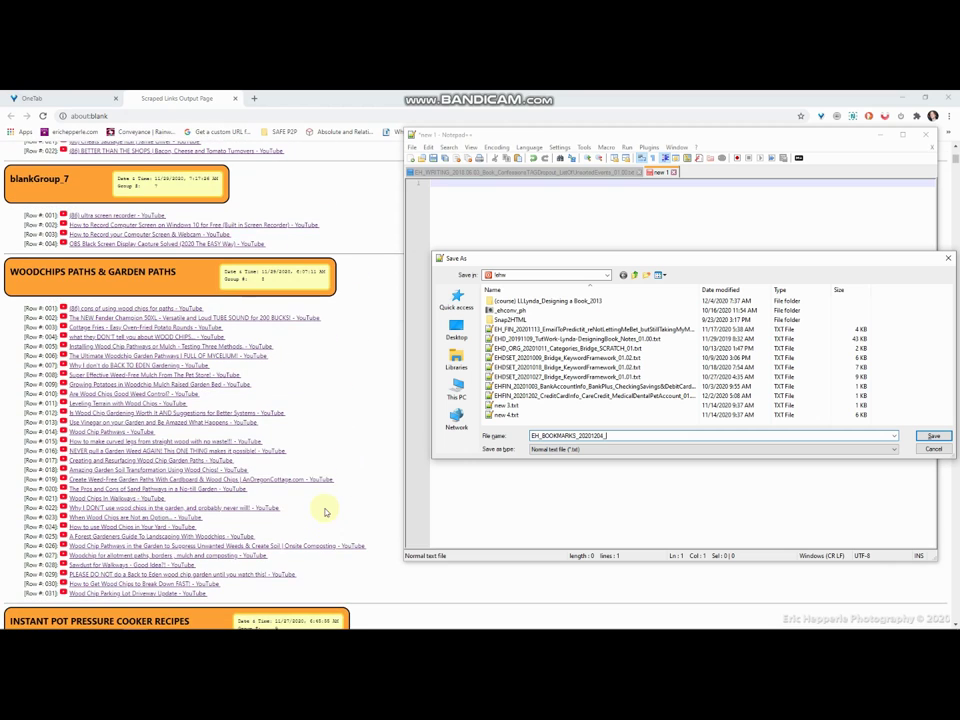
pyautogui.hotkey('alt', 'Tab')
pyautogui.hotkey('alt', 'Tab')
pyautogui.click(627, 435)
pyautogui.write('_')
pyautogui.write('E')
pyautogui.press('capslock')
pyautogui.write('hrome')
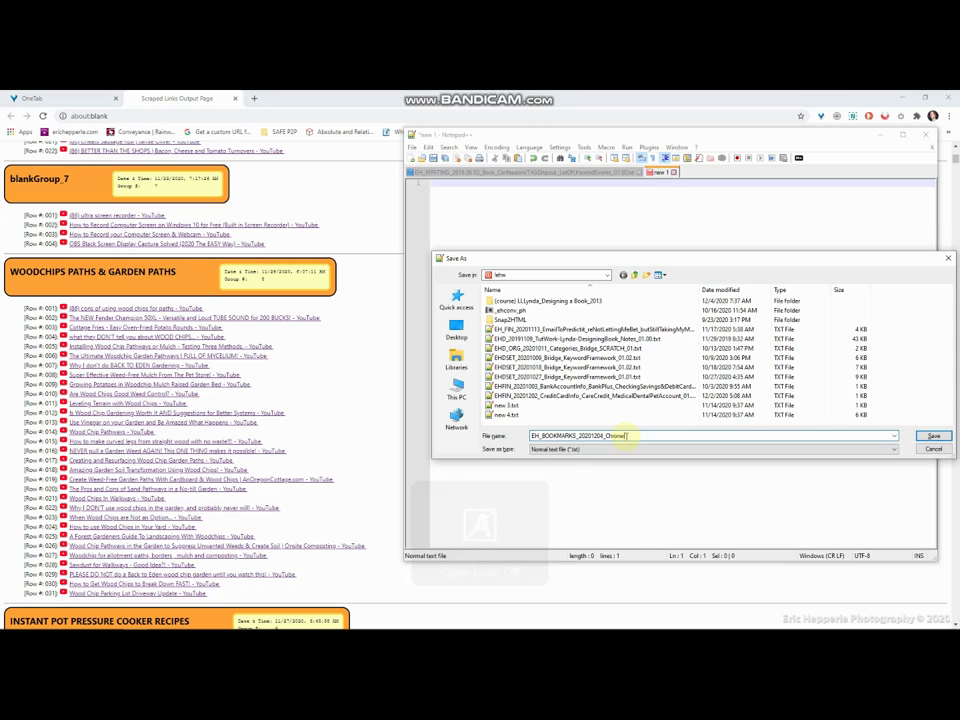
pyautogui.press('BackSpace')
pyautogui.press('capslock')
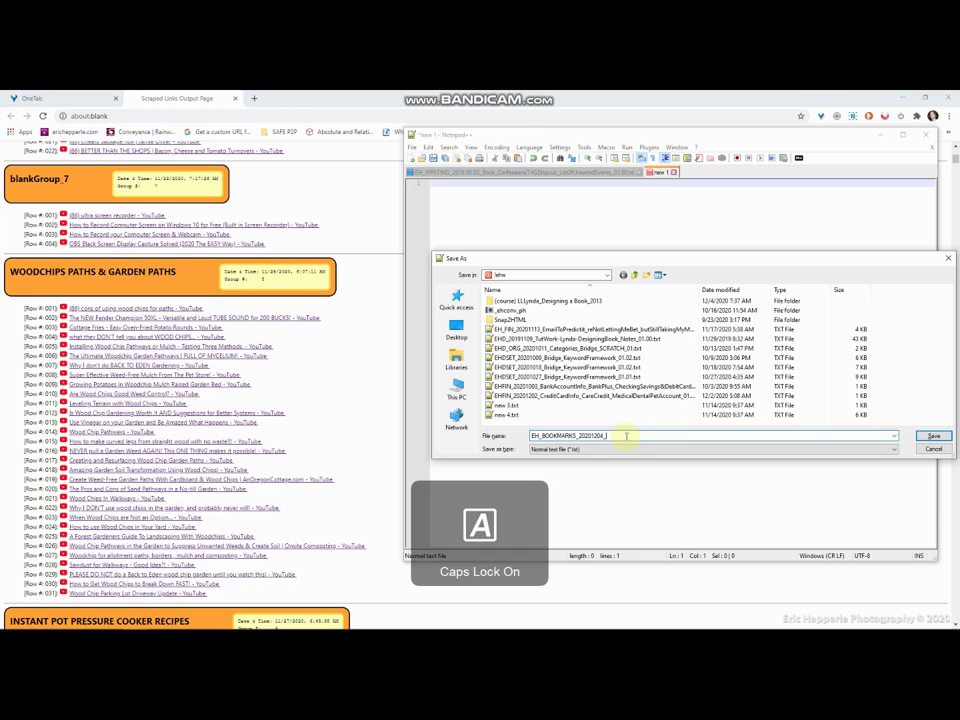
pyautogui.write('HP')
pyautogui.press('capslock')
pyautogui.write('Pav17_')
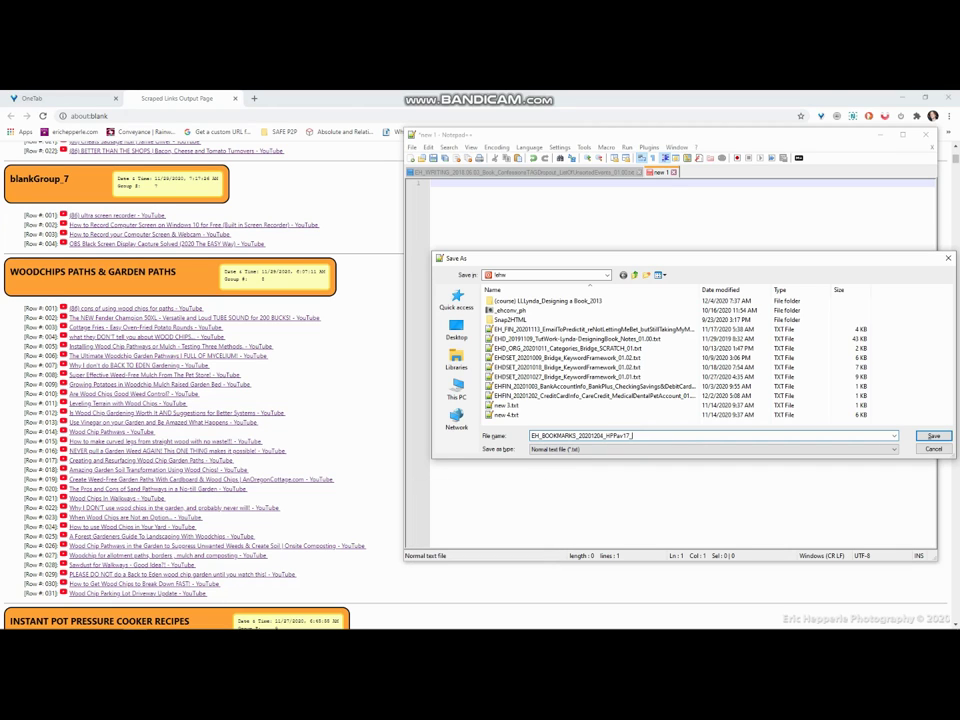
pyautogui.write('Chrome_Ad')
pyautogui.press('capslock')
pyautogui.press('BackSpace')
pyautogui.write('DV')
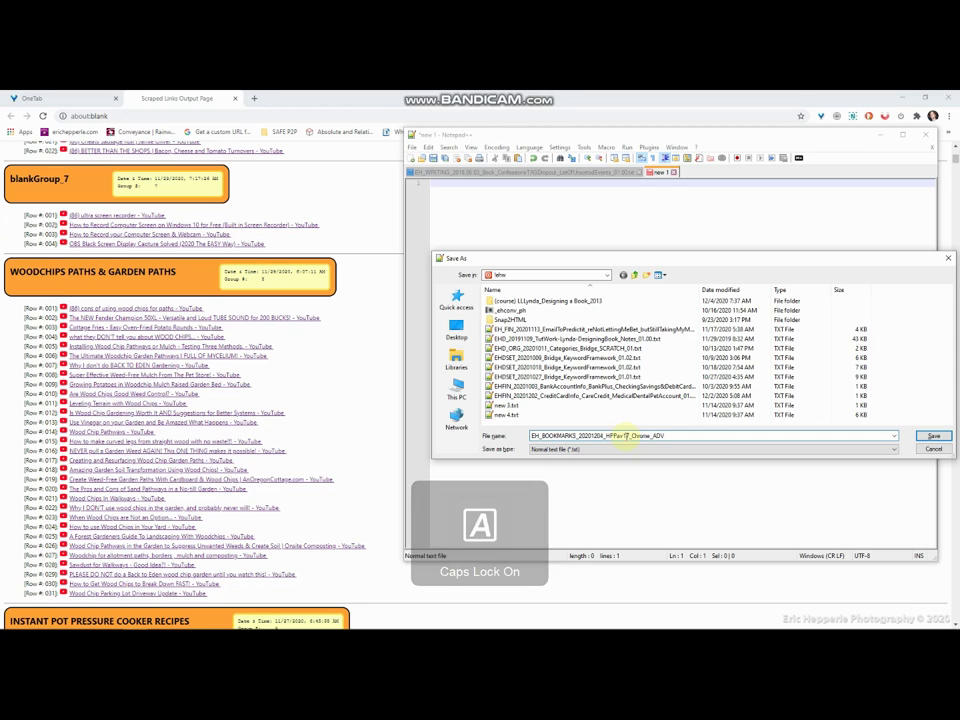
pyautogui.write('_01.01.htm')
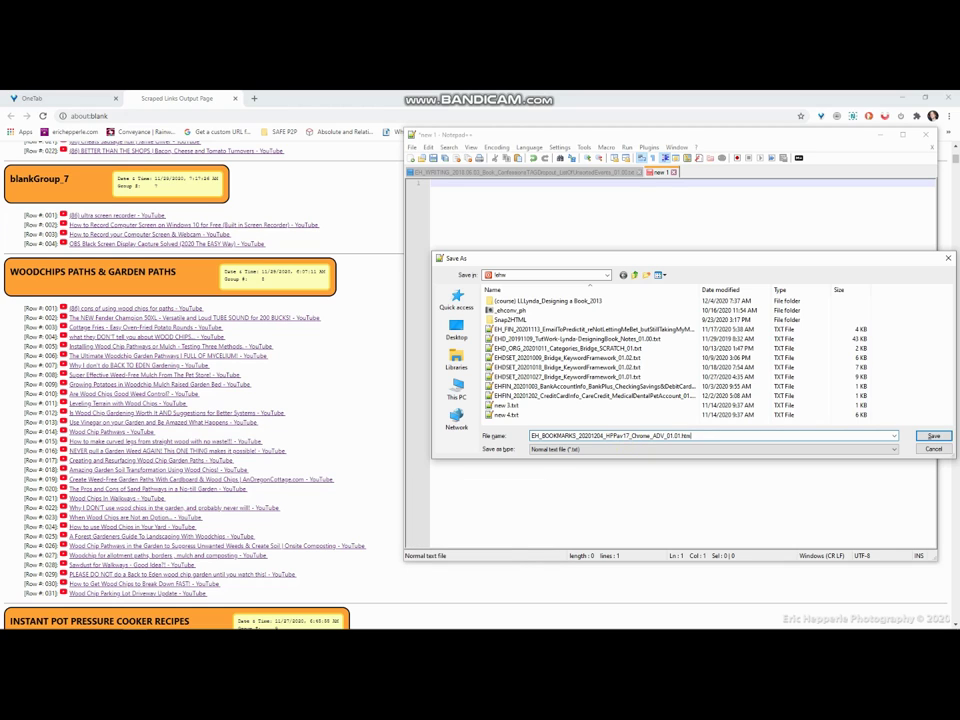
# Save the empty .htm file, then copy the scraped page's body outerHTML in DevTools.
pyautogui.press('Return')
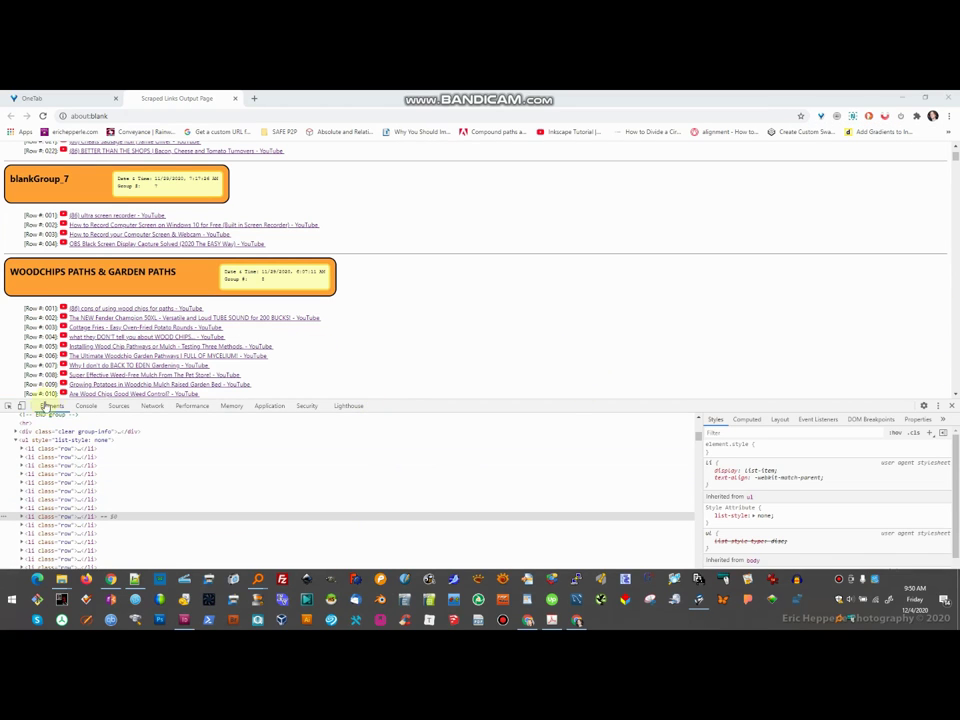
pyautogui.click(85, 466)
pyautogui.press('Left')
pyautogui.press('Left')
pyautogui.press('Left')
pyautogui.press('Left')
pyautogui.press('Left')
pyautogui.press('Left')
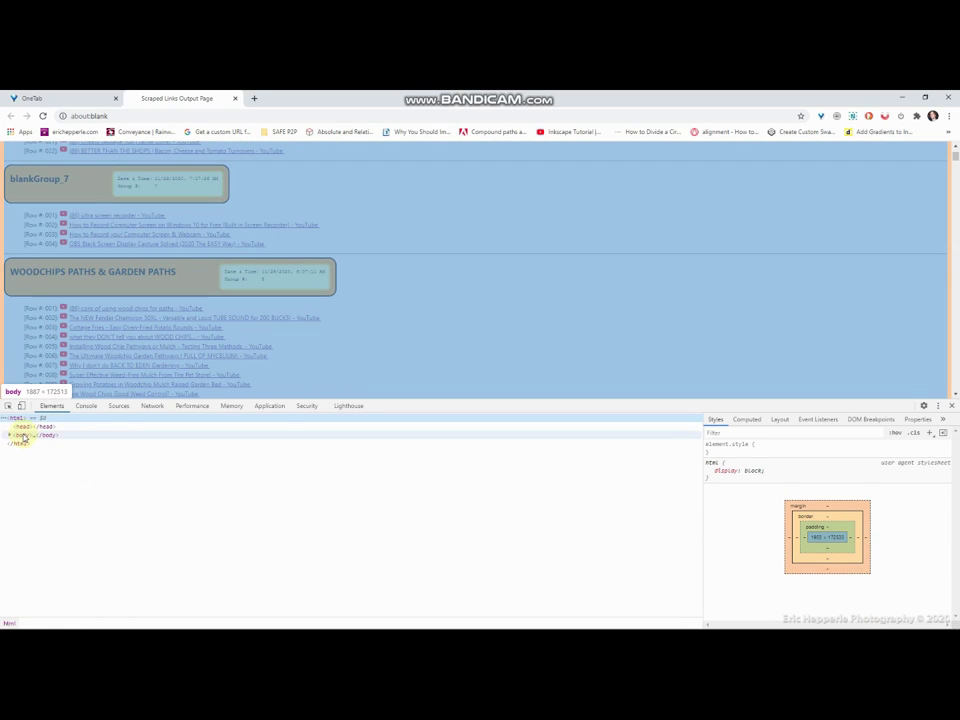
pyautogui.click(20, 435)
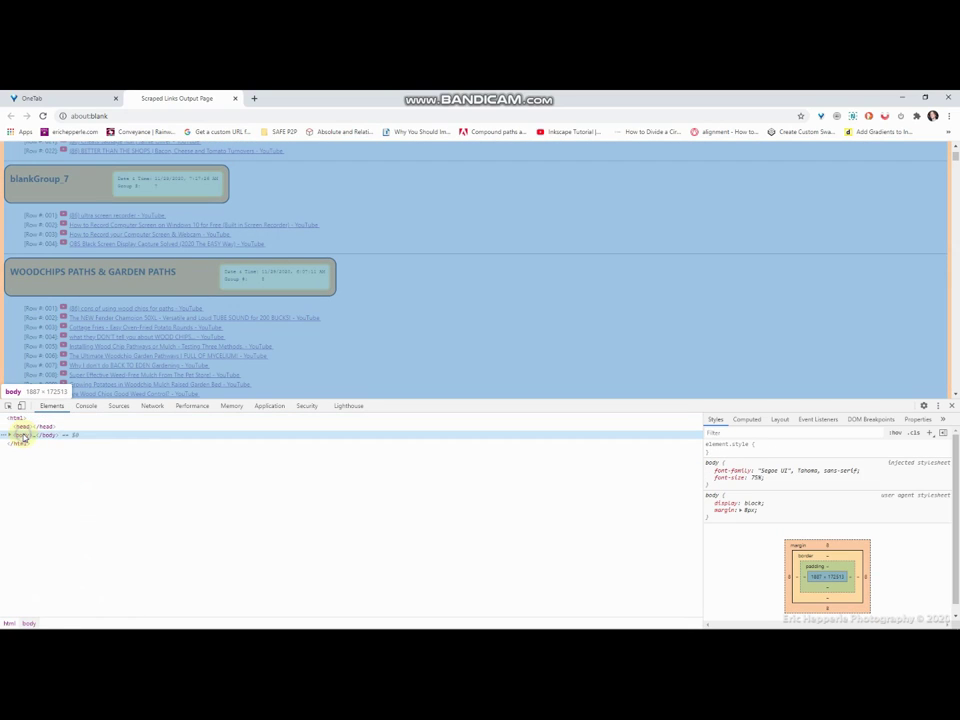
pyautogui.rightClick(20, 435)
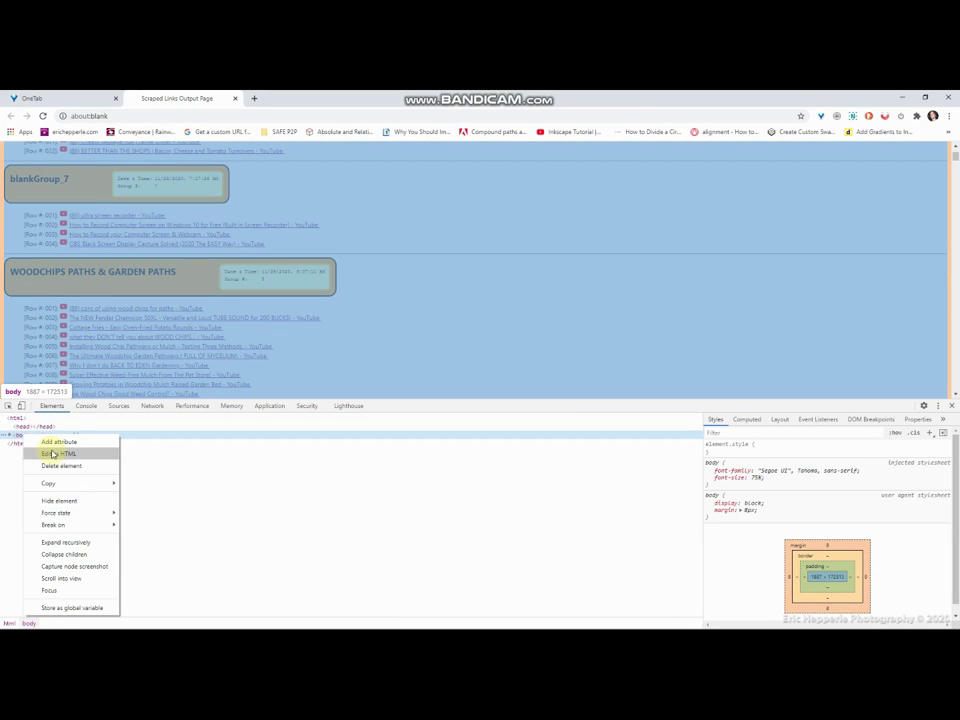
pyautogui.moveTo(48, 483)
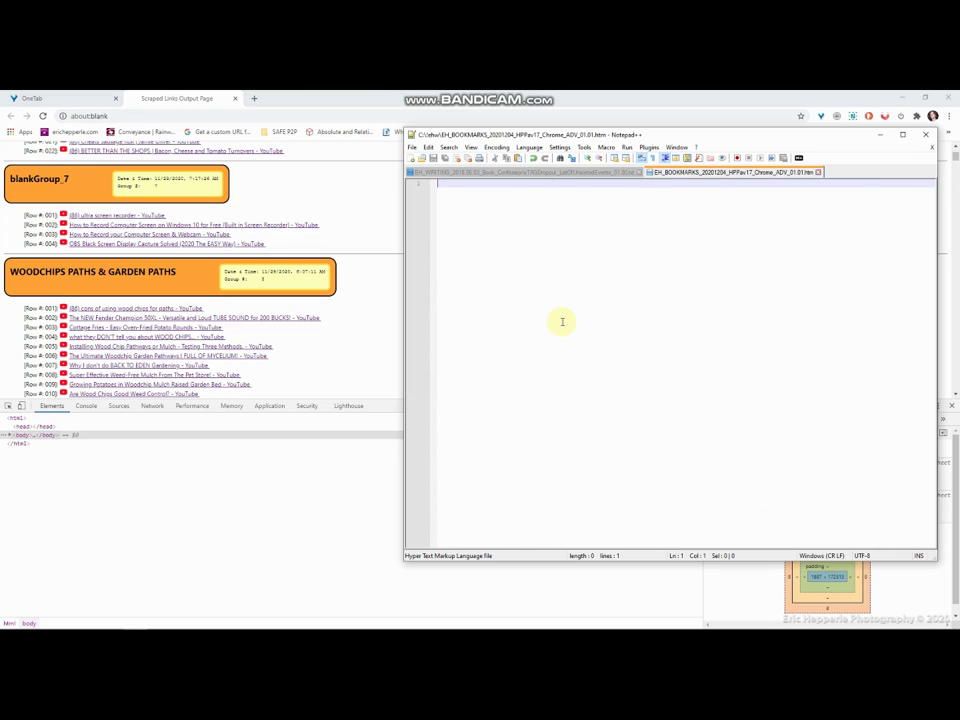
# Paste the copied HTML into the .htm file, save it, and launch it in Chrome.
pyautogui.hotkey('ctrl', 'v')
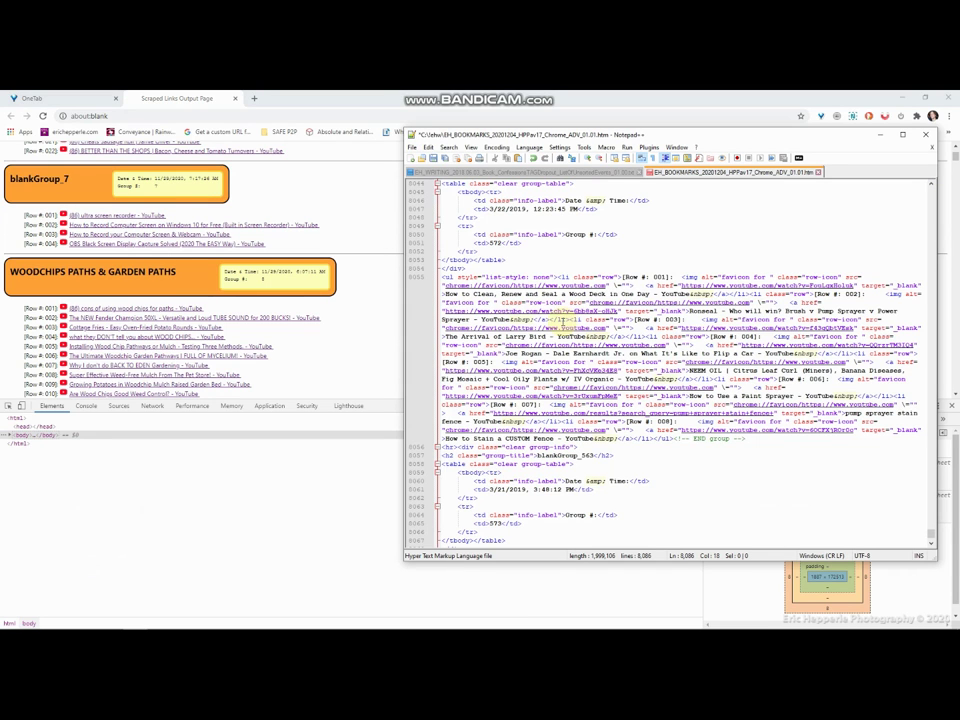
pyautogui.hotkey('ctrl', 's')
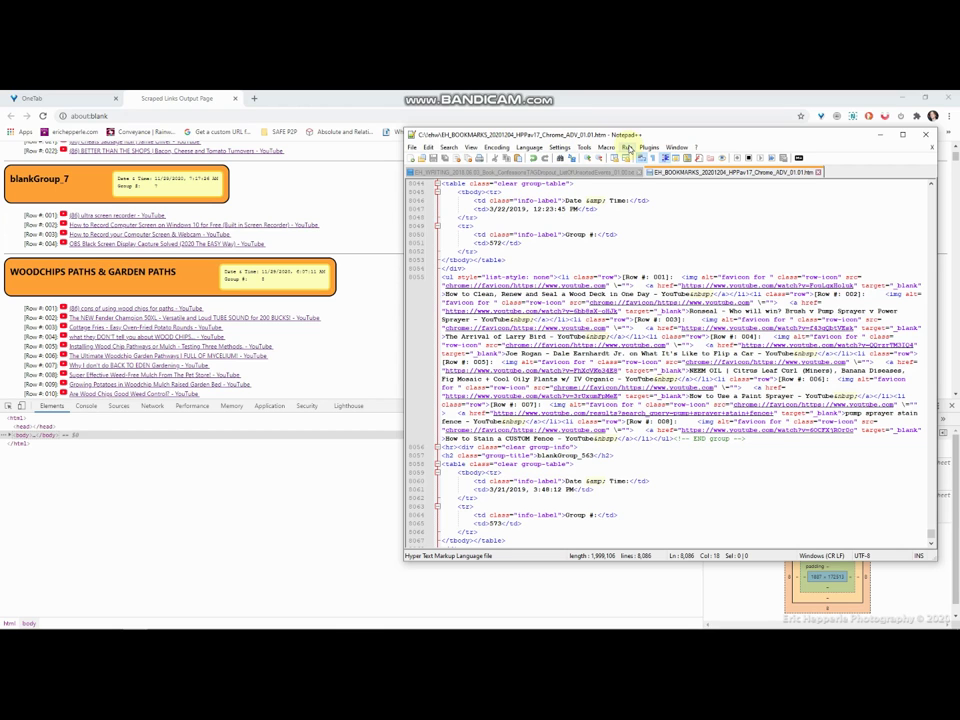
pyautogui.hotkey('ctrl', 'alt', 'shift', 'r')
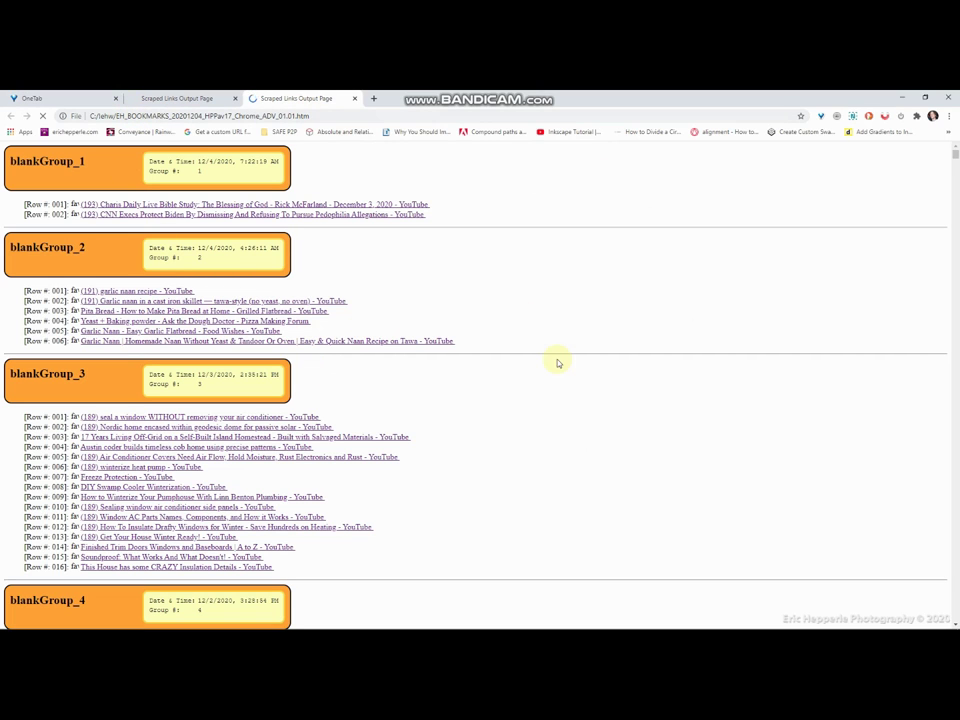
# Scroll through the saved links page in Chrome, returning to it from the video tab.
pyautogui.scroll(-6, 558, 363)
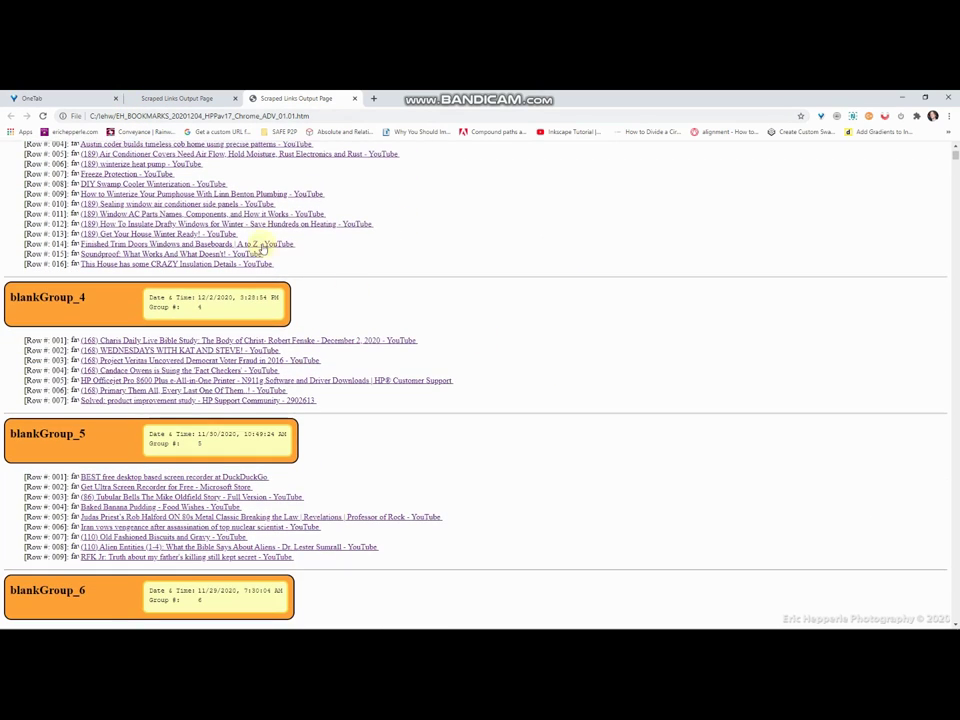
pyautogui.scroll(-9, 808, 482)
pyautogui.scroll(-3, 807, 481)
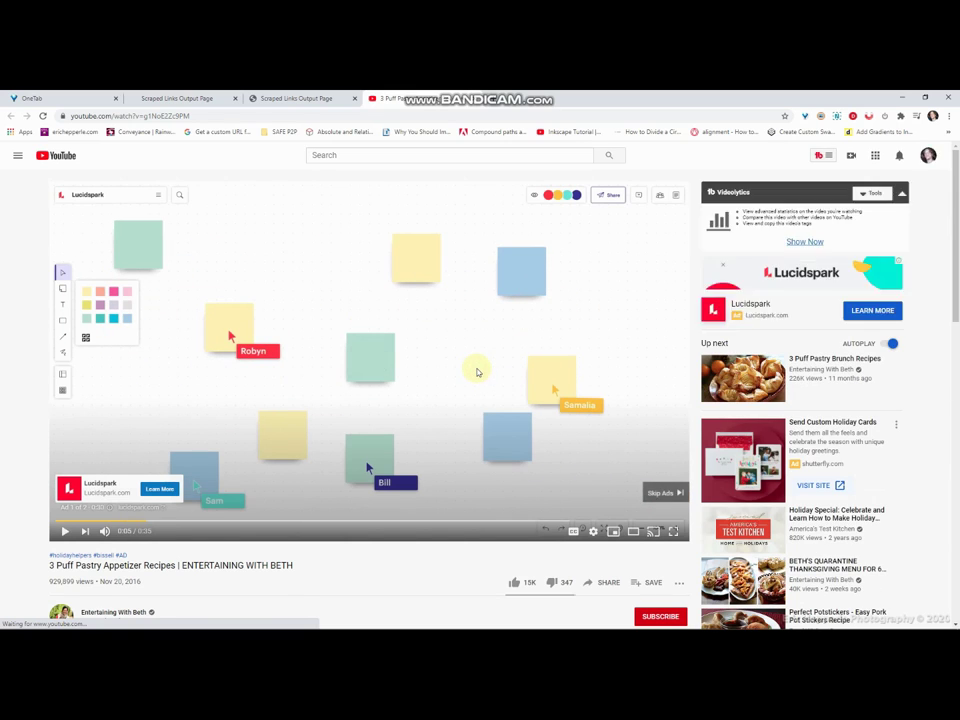
pyautogui.hotkey('ctrl', 'pageup')
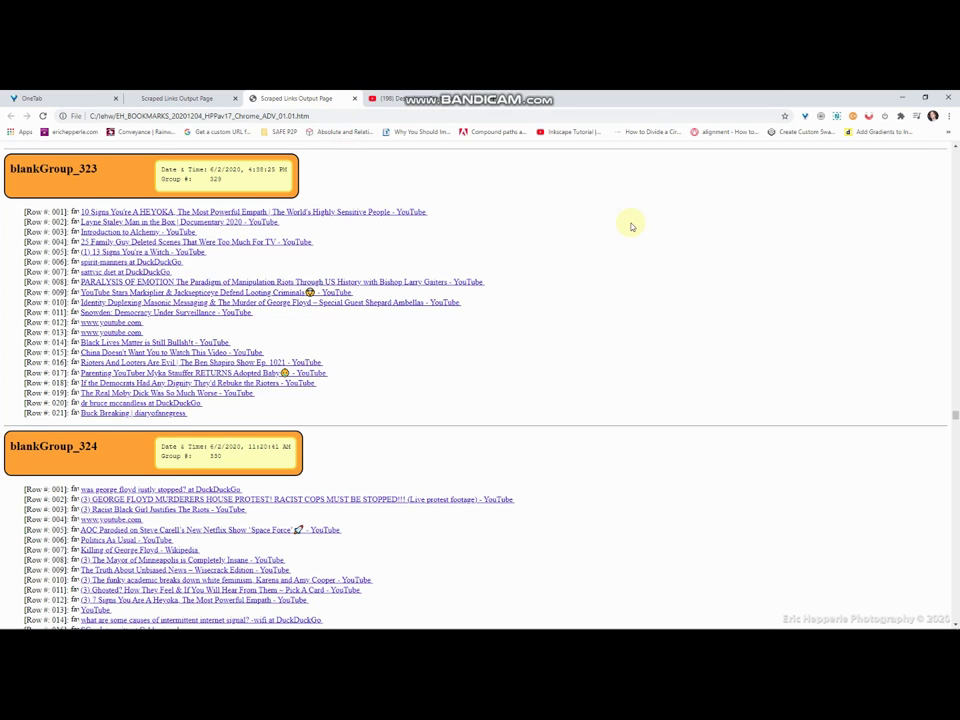
pyautogui.scroll(2, 600, 220)
# Close the old blank-page links tab and switch to the OneTab tab.
pyautogui.click(220, 98)
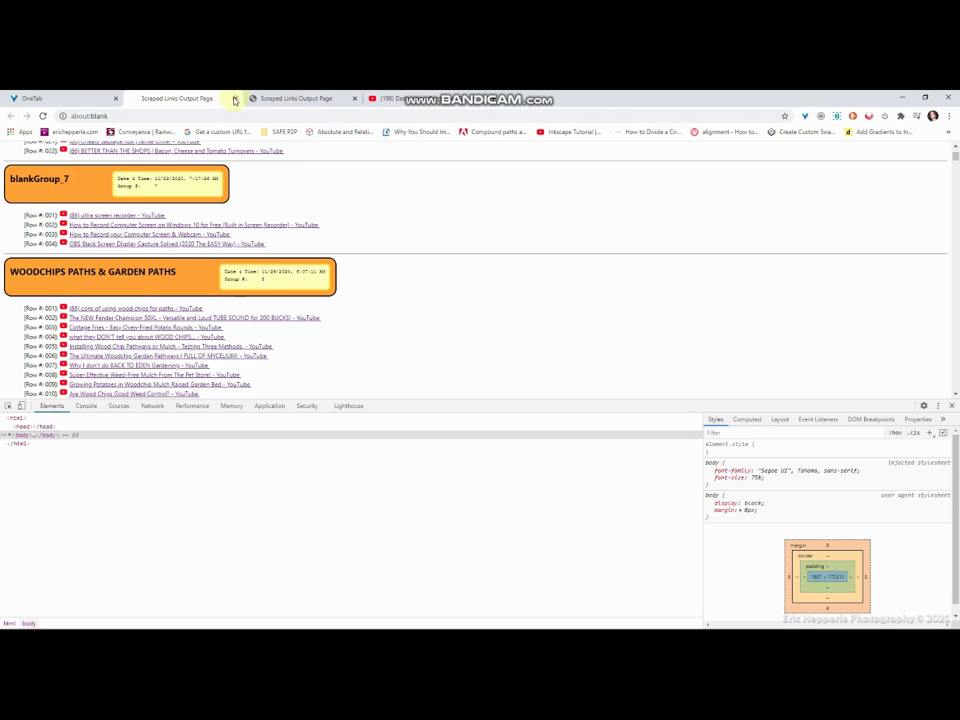
pyautogui.click(236, 99)
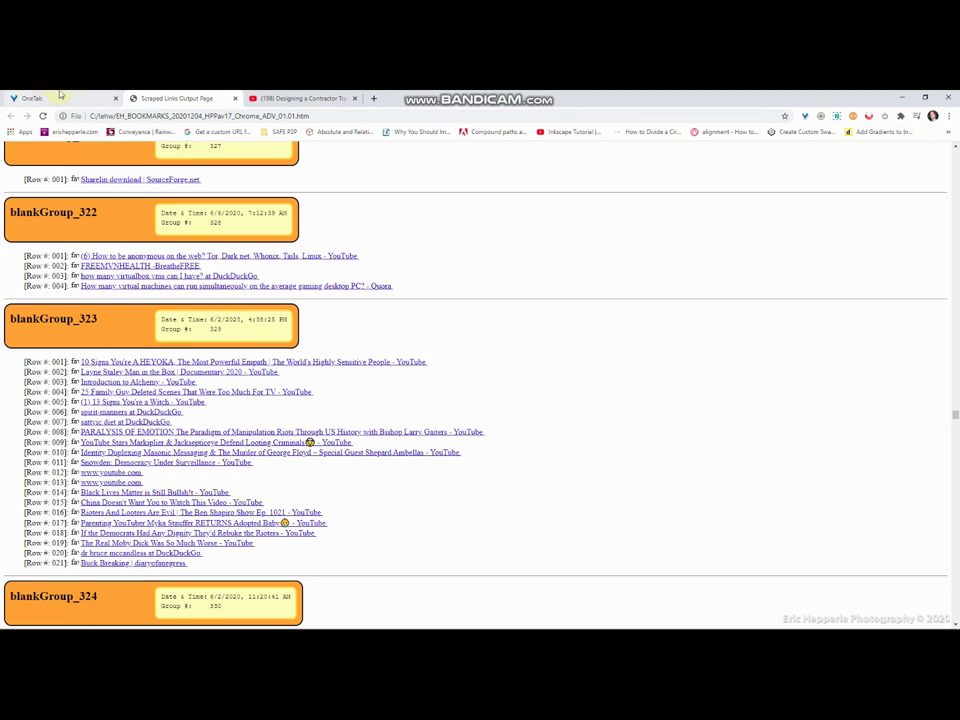
pyautogui.scroll(15, 633, 369)
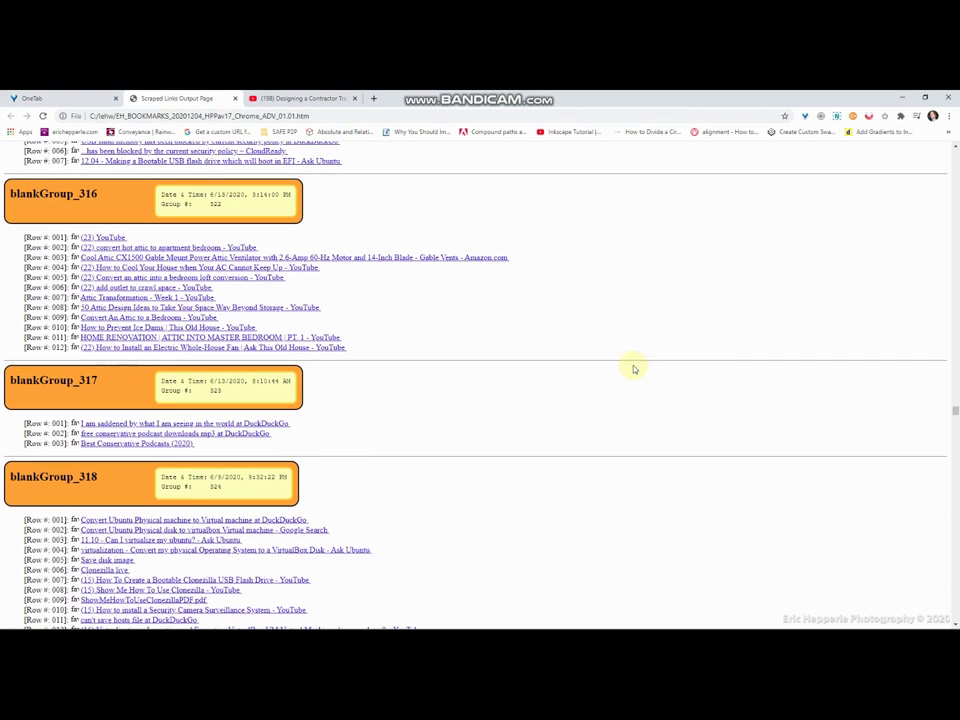
pyautogui.moveTo(954, 412); pyautogui.dragTo(954, 145)
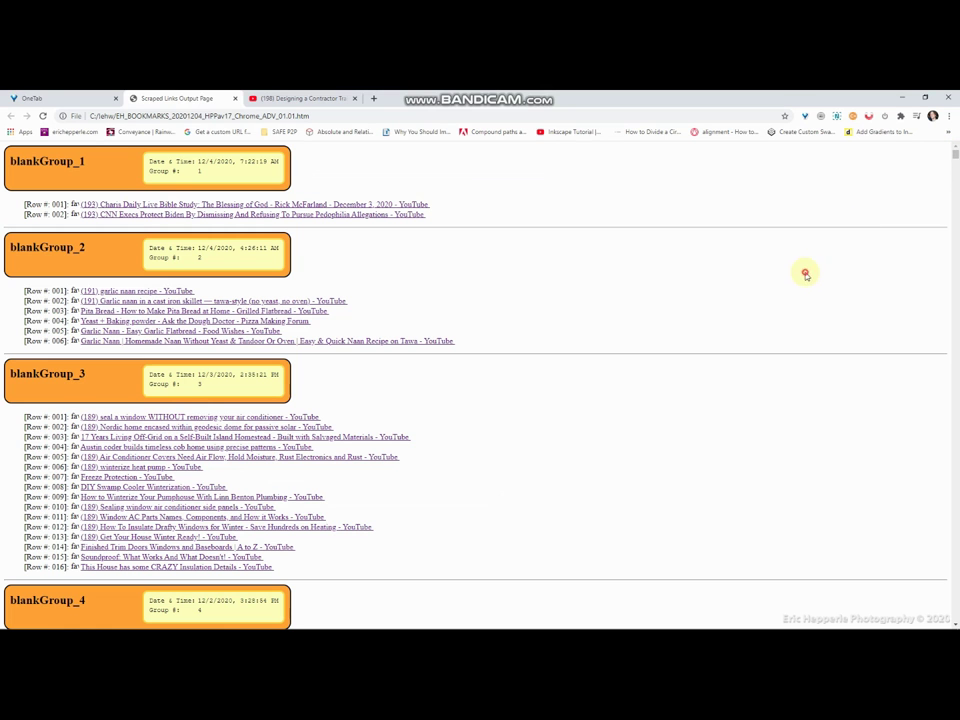
pyautogui.click(94, 99)
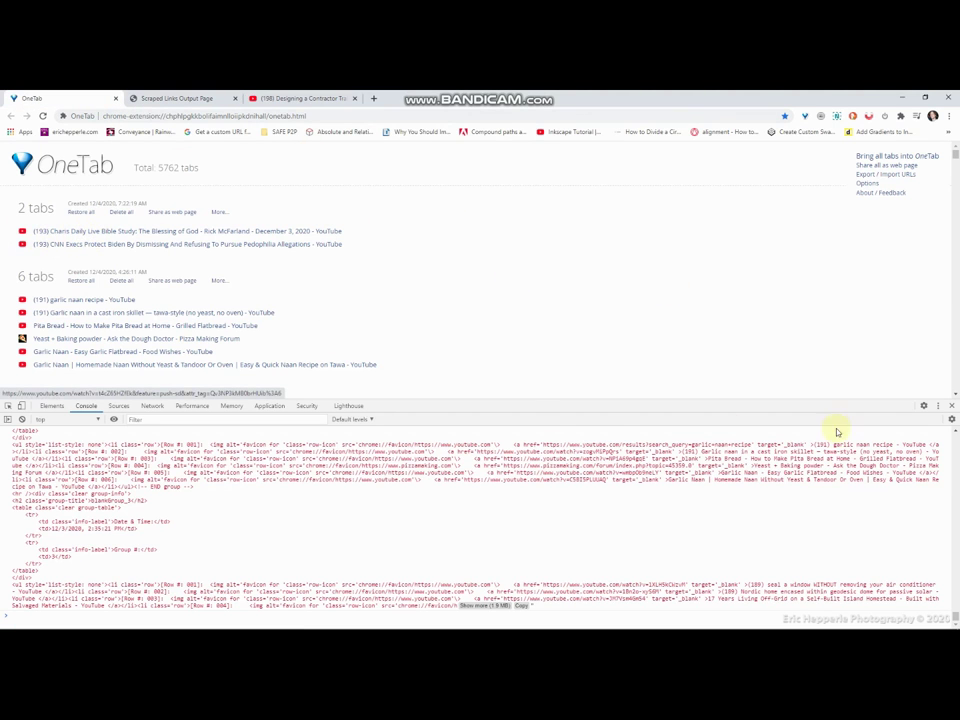
# Hide DevTools and scroll through OneTab's Export URLs list of every saved tab.
pyautogui.click(952, 409)
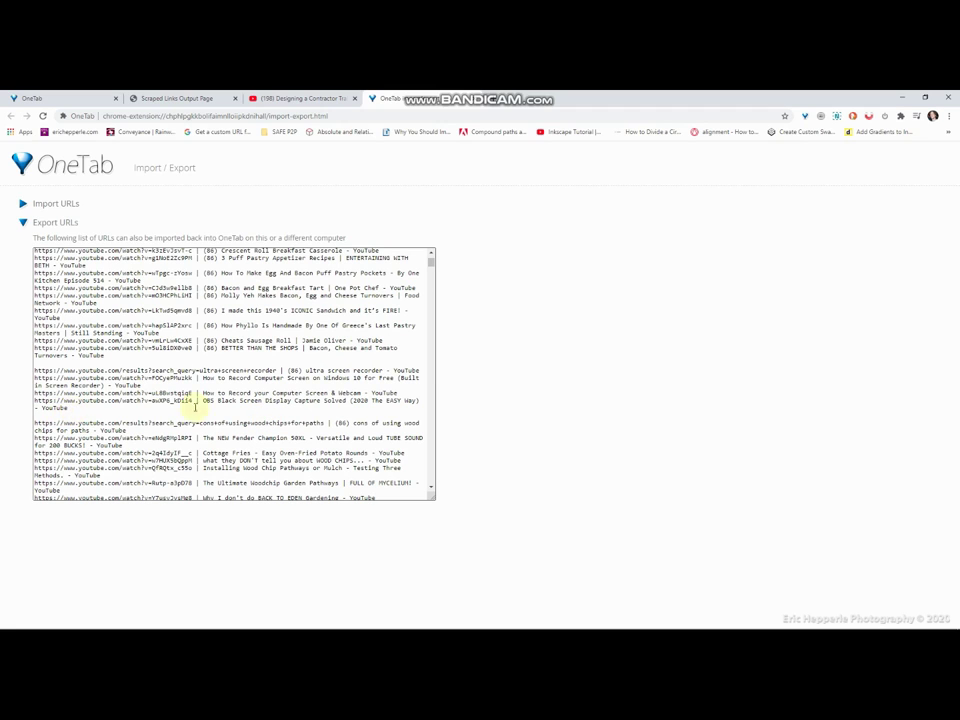
pyautogui.scroll(-10, 210, 403)
pyautogui.scroll(-15, 213, 407)
pyautogui.scroll(-15, 213, 407)
pyautogui.scroll(-2, 213, 407)
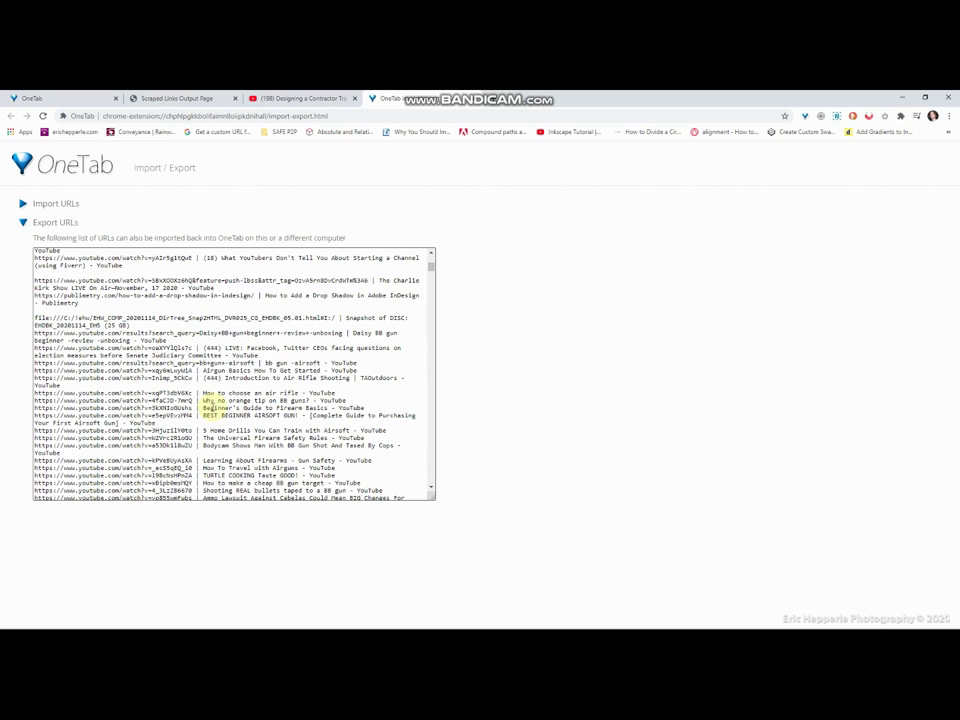
pyautogui.scroll(-9, 212, 405)
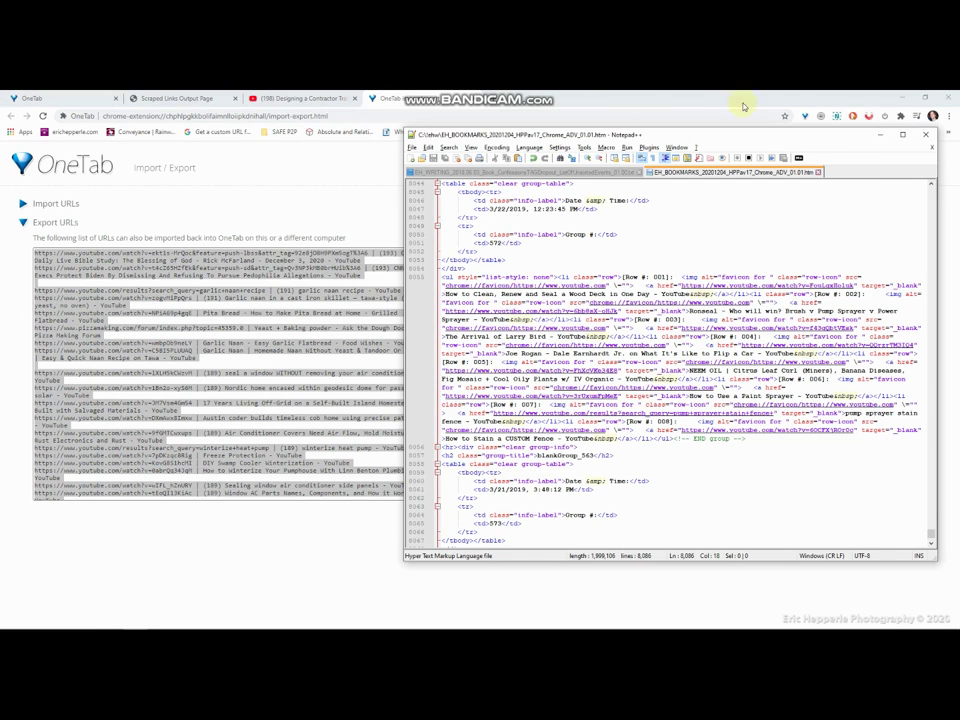
# Close the EH_BOOKMARKS file in Notepad++ and paste the exported OneTab URLs into a new 'new 1' file.
pyautogui.click(817, 172)
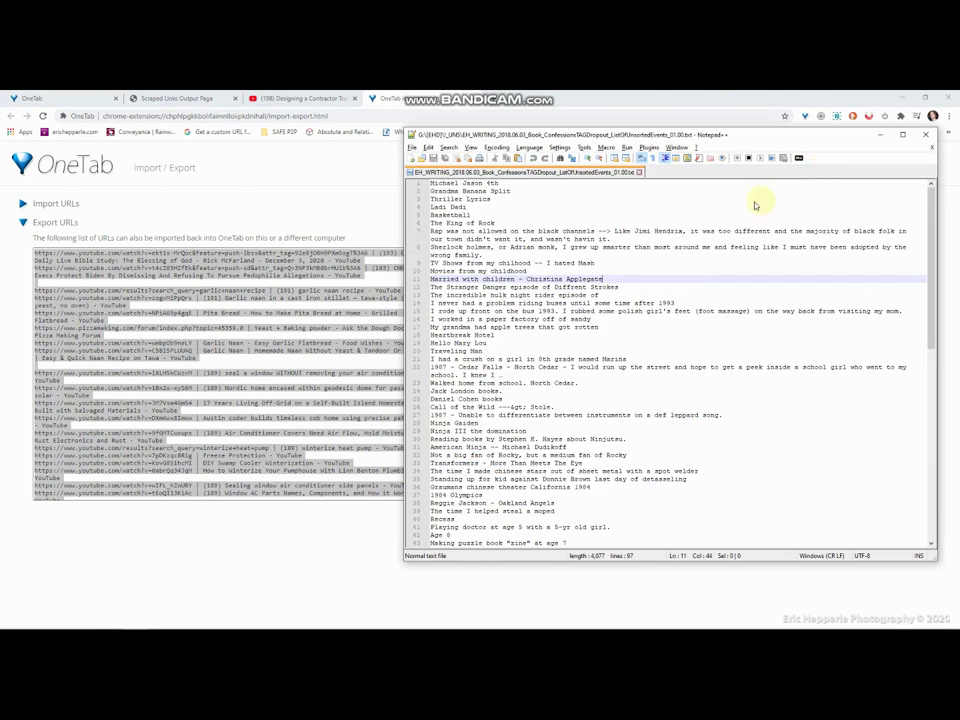
pyautogui.click(411, 158)
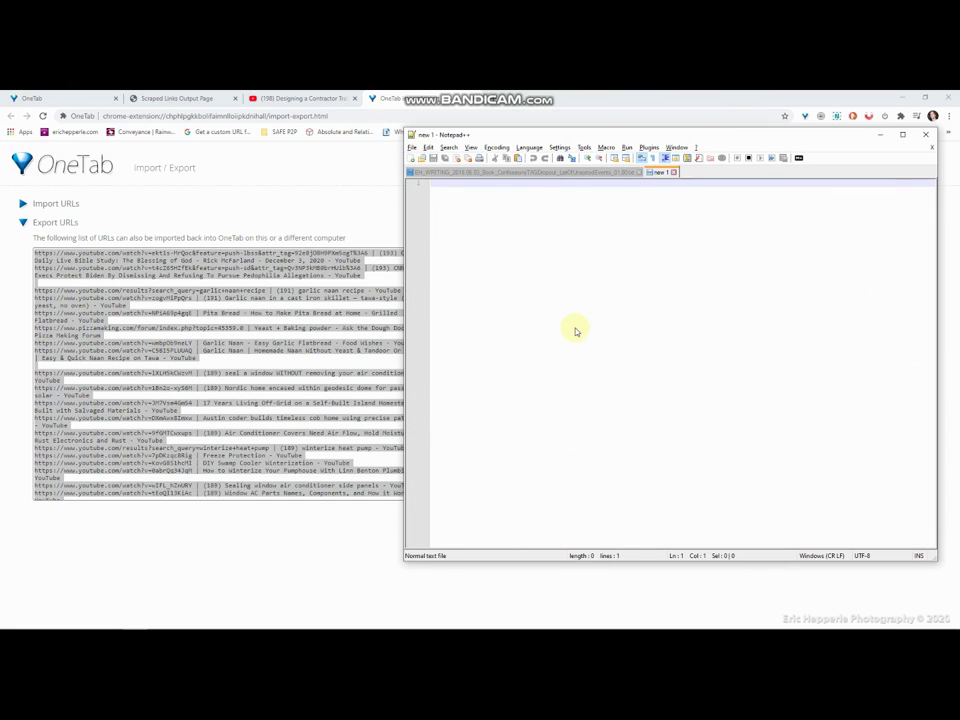
pyautogui.hotkey('ctrl', 'v')
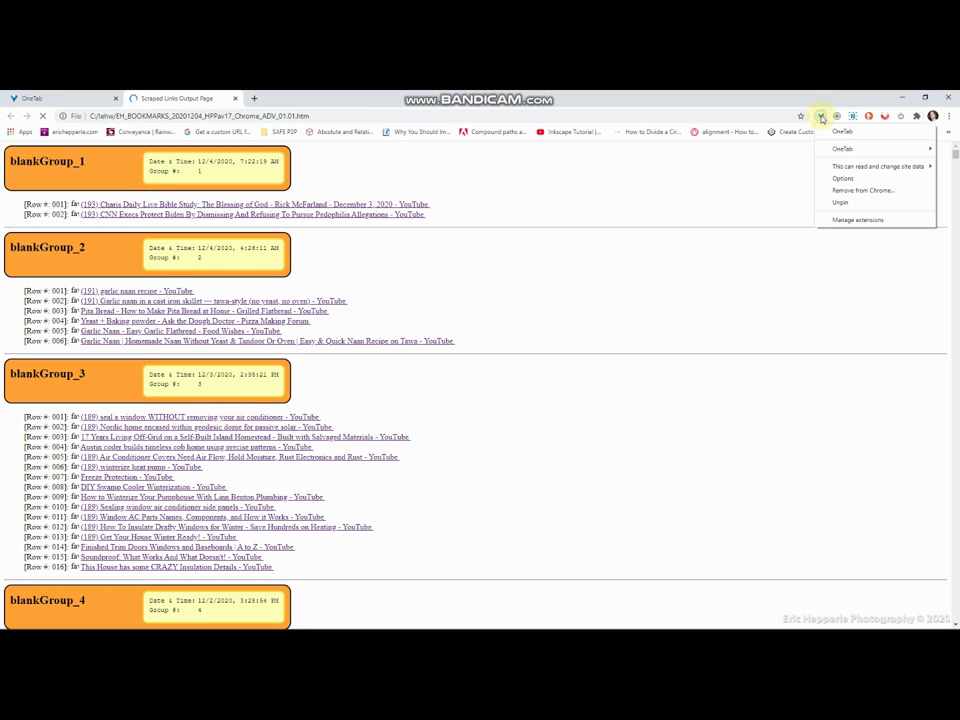
# Remove the OneTab extension from Chrome, then open a new browser tab.
pyautogui.moveTo(851, 152)
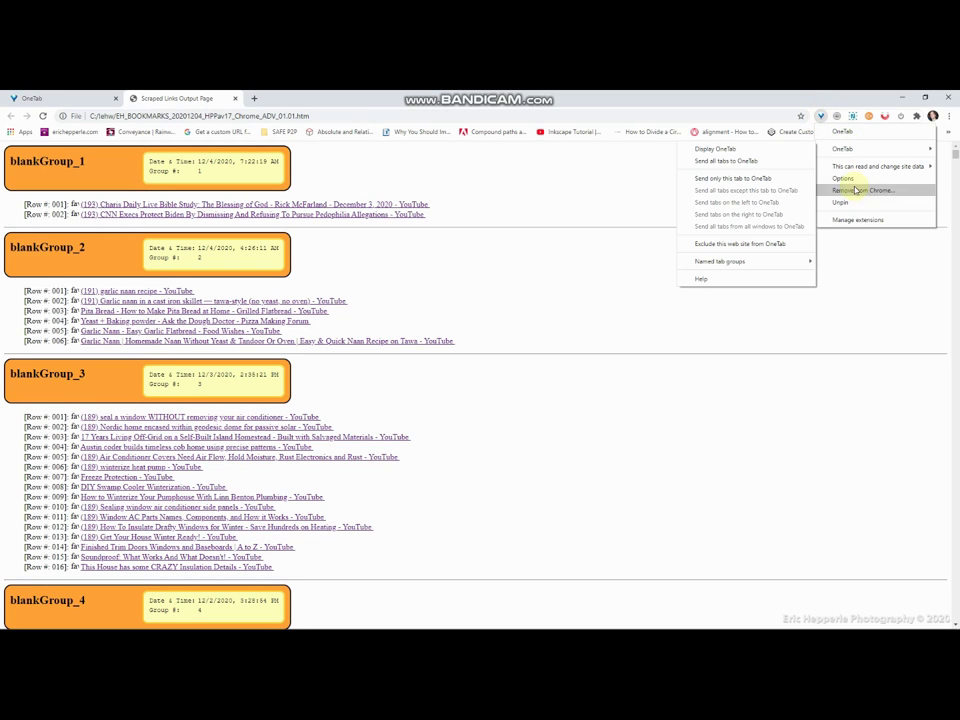
pyautogui.click(858, 190)
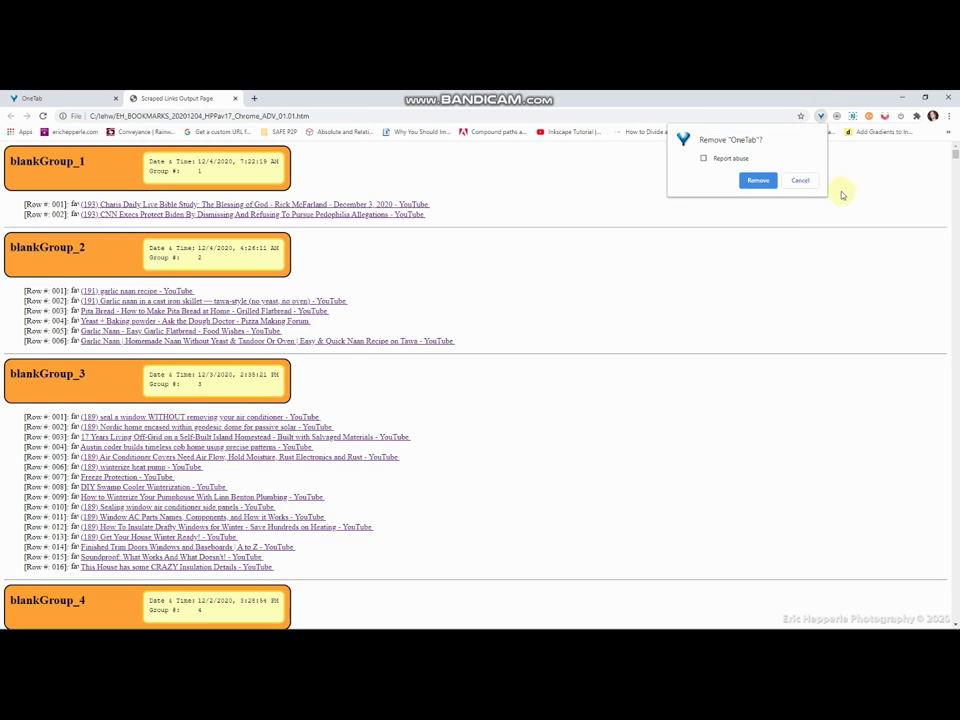
pyautogui.click(757, 180)
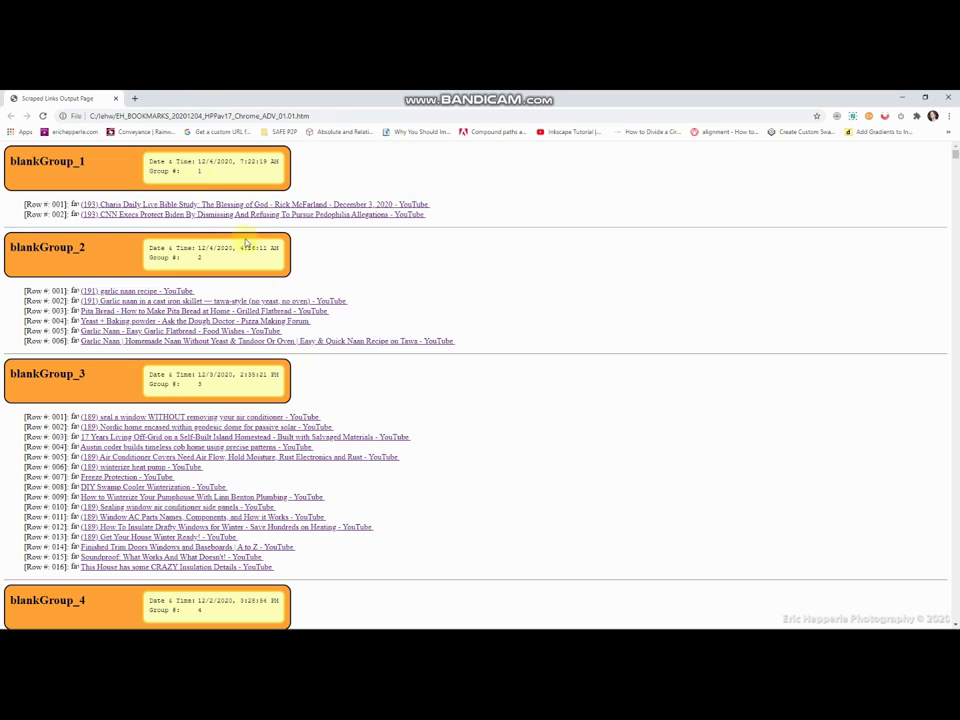
pyautogui.click(134, 98)
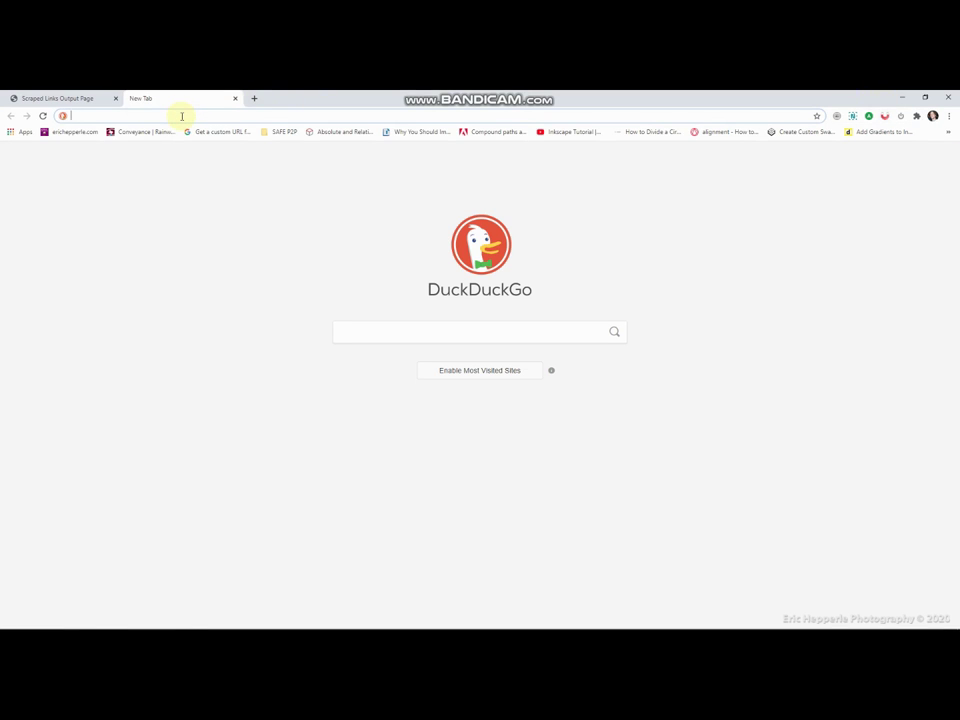
# Go to chrome.google.com/webstore, search 'onetab', and open the OneTab extension's store page.
pyautogui.click(182, 116)
pyautogui.write('chrome.')
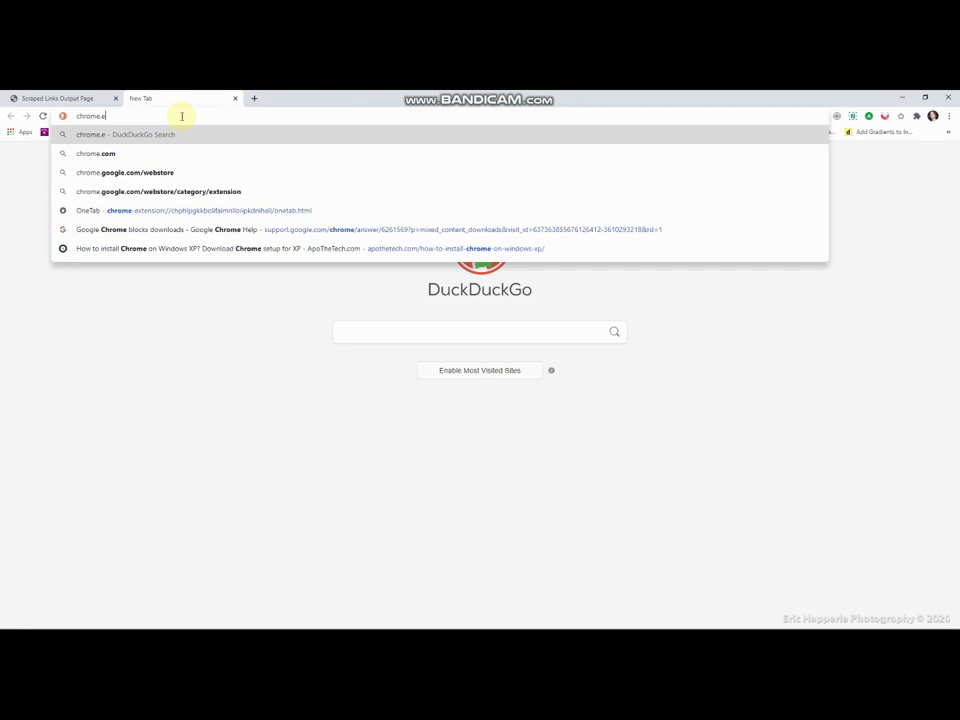
pyautogui.write('w')
pyautogui.press('BackSpace')
pyautogui.write('g')
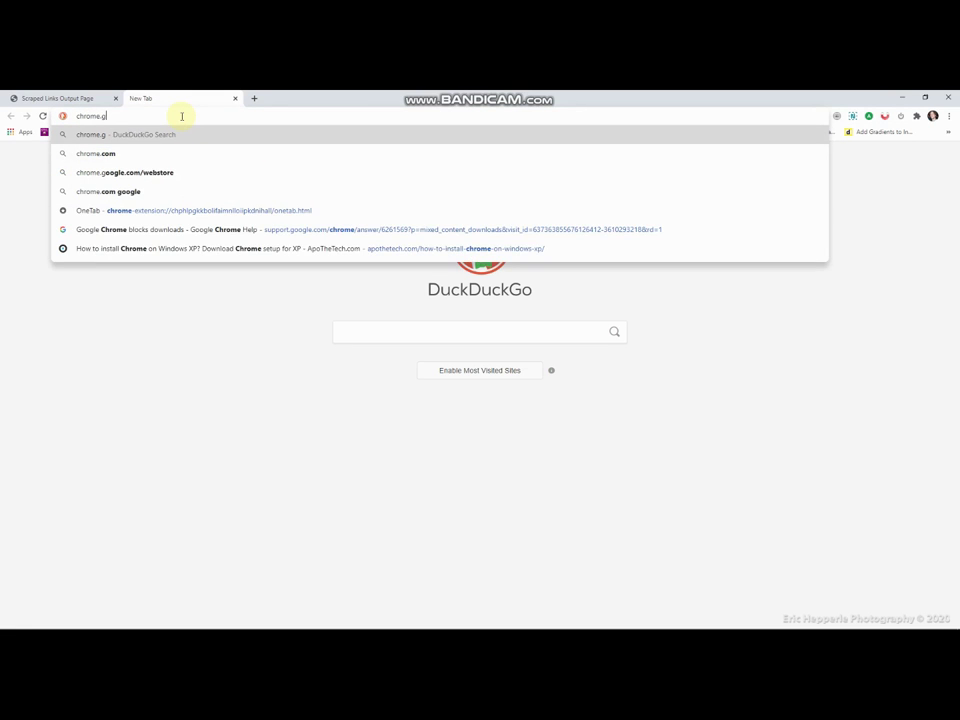
pyautogui.write('oogle.com/webstore')
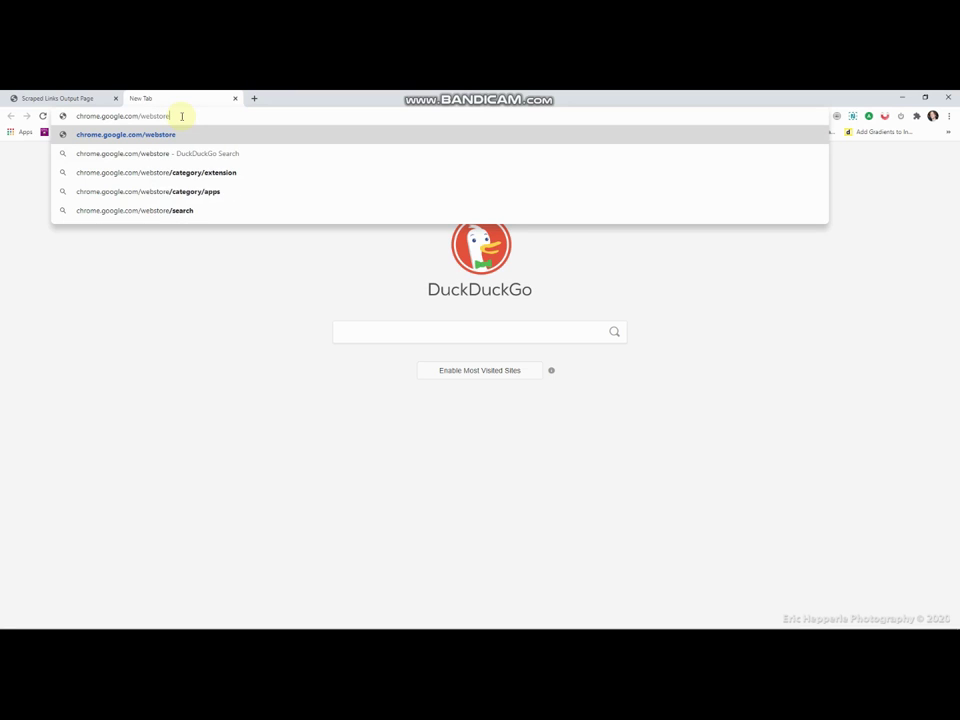
pyautogui.press('Return')
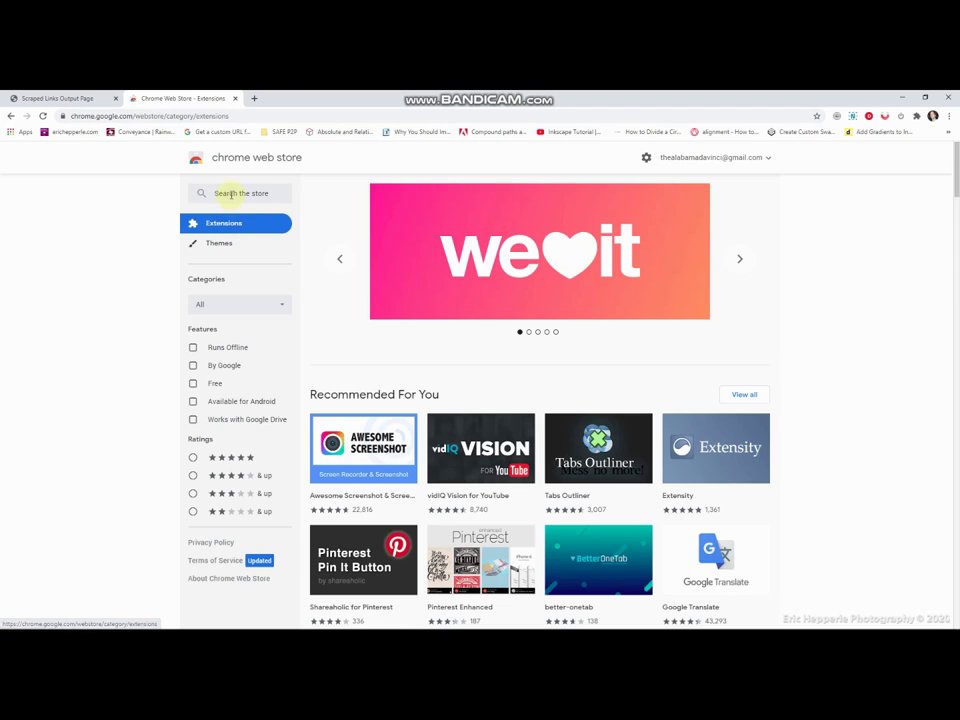
pyautogui.click(231, 194)
pyautogui.write('onetab')
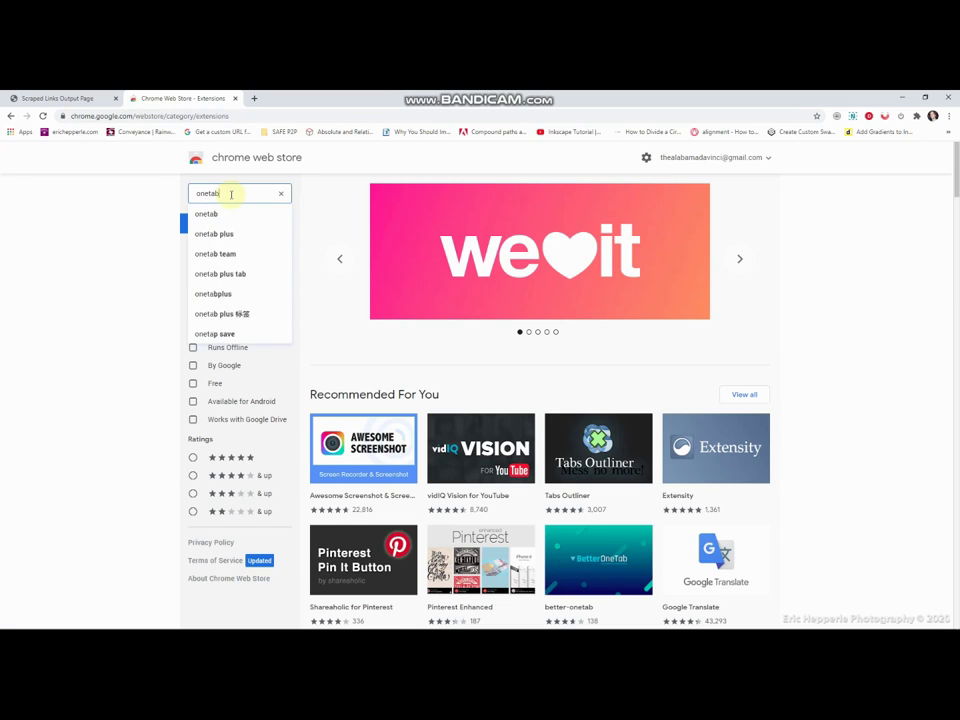
pyautogui.press('Return')
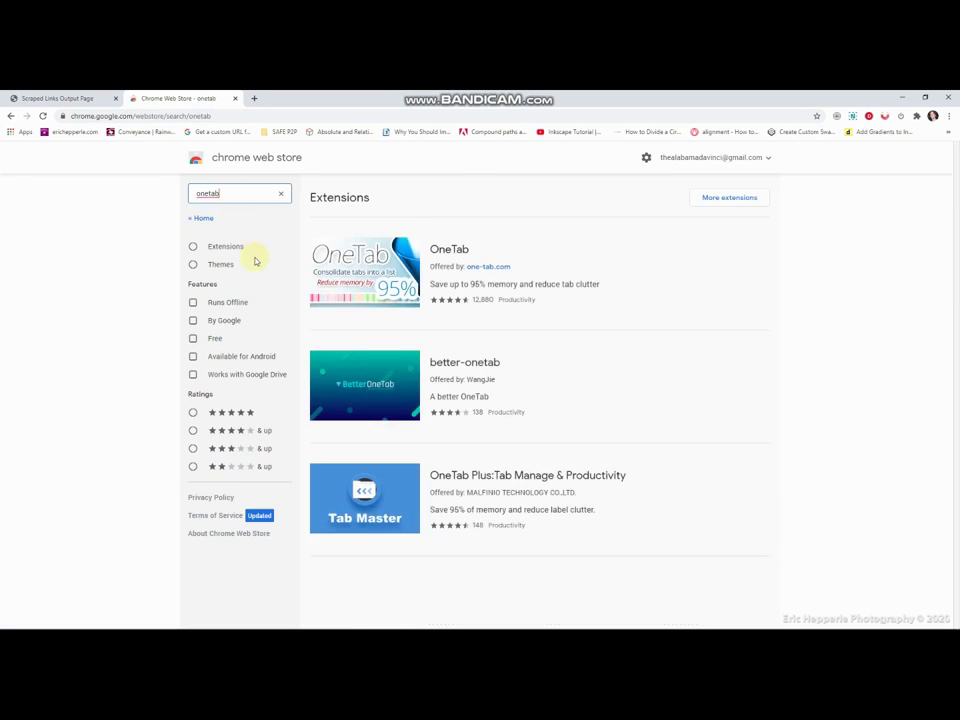
pyautogui.click(458, 249)
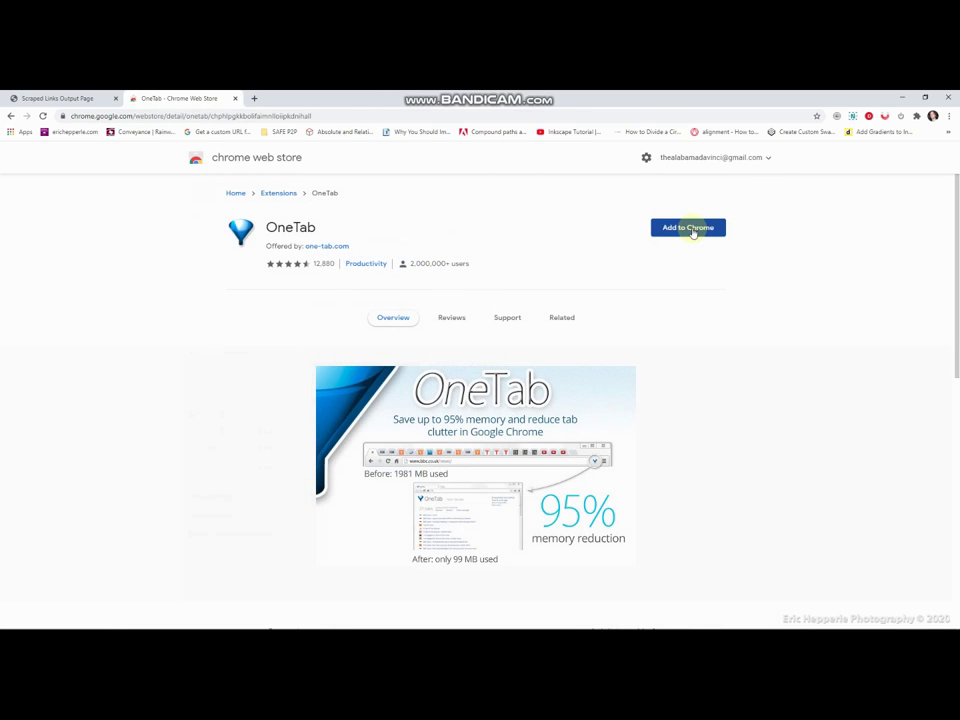
# Install OneTab, pin it to the toolbar, and send the open tabs into it.
pyautogui.click(692, 229)
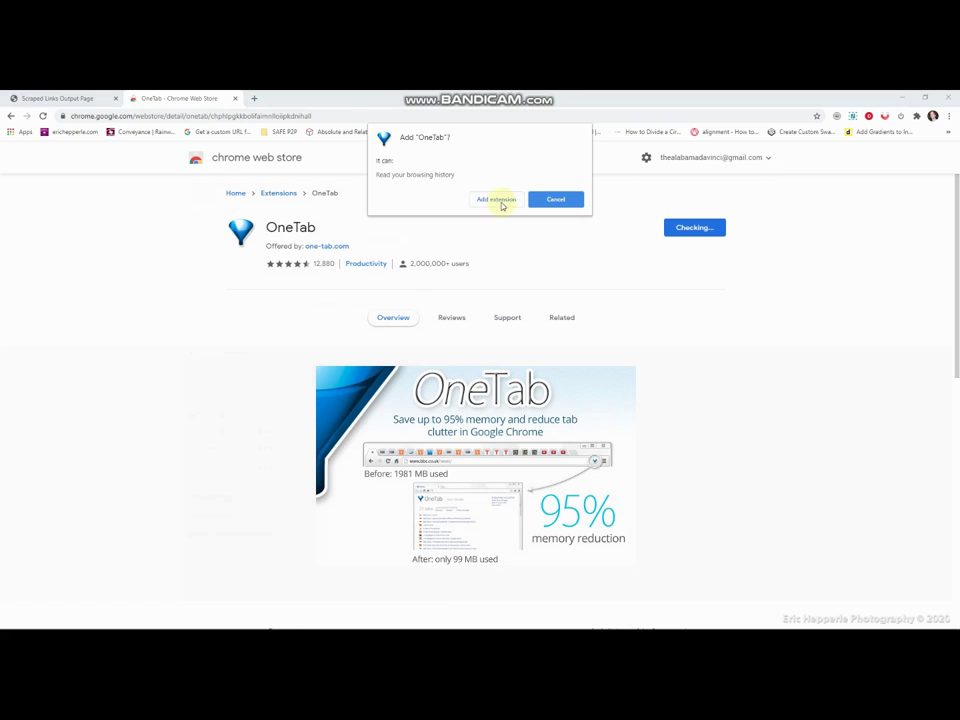
pyautogui.click(498, 201)
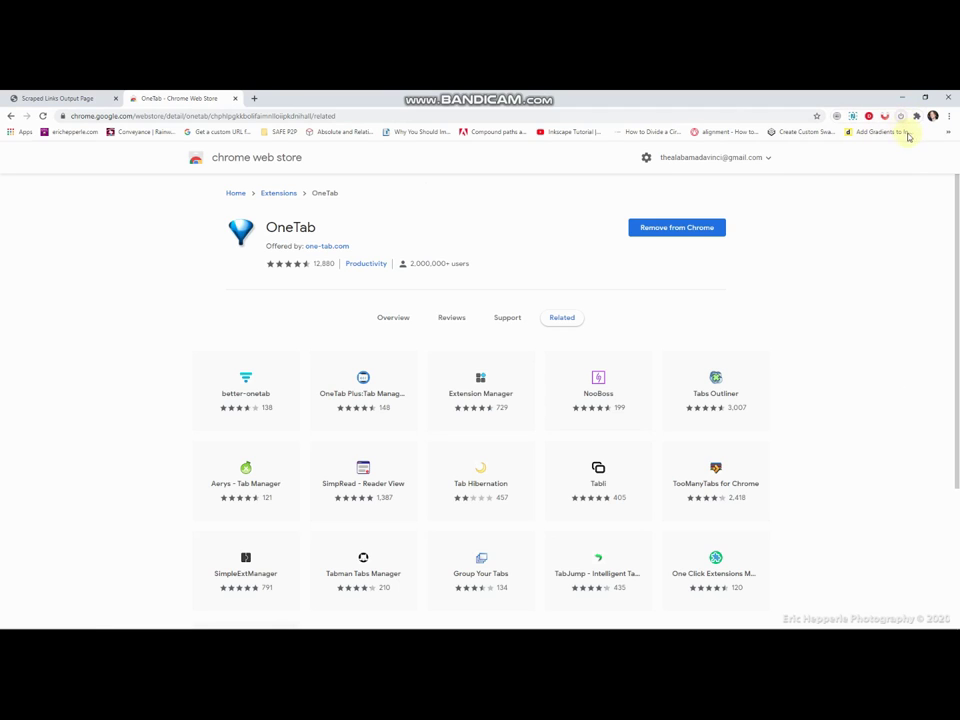
pyautogui.click(916, 116)
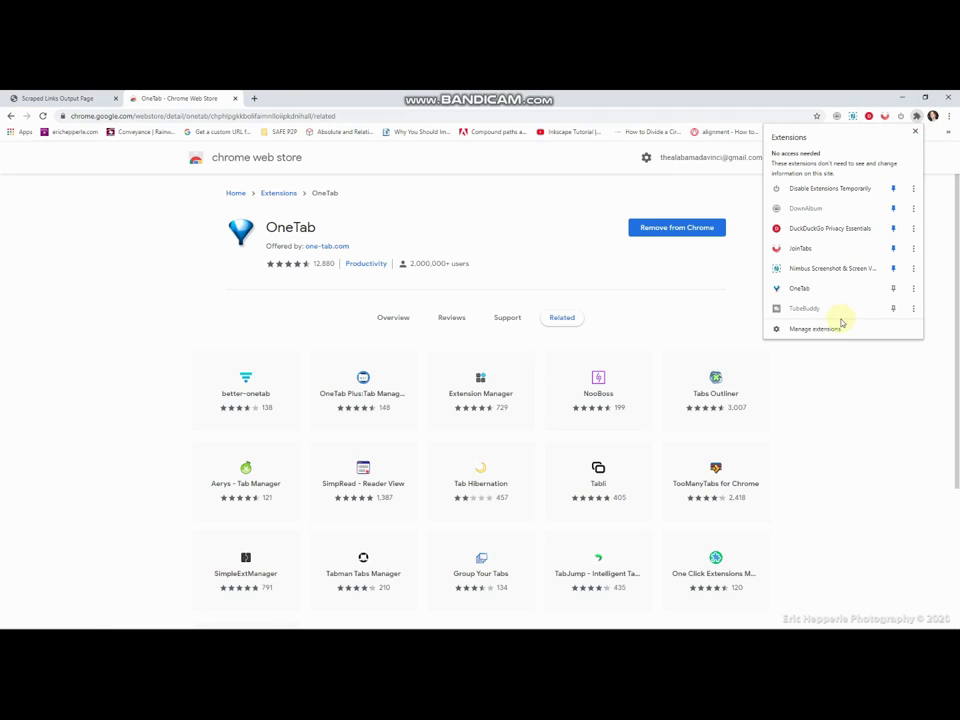
pyautogui.click(894, 289)
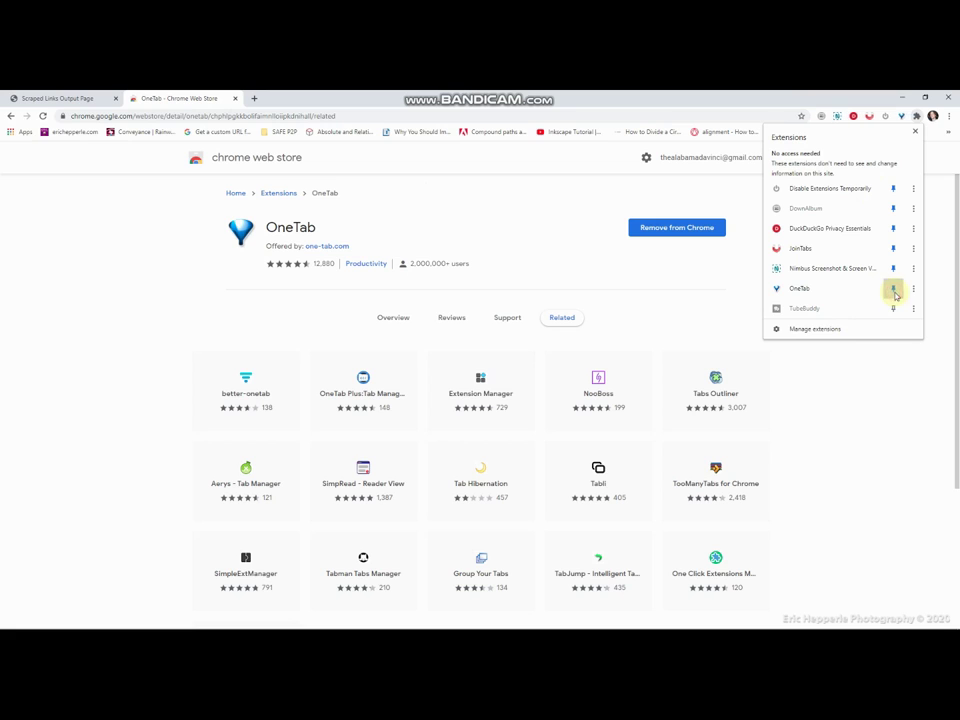
pyautogui.click(900, 116)
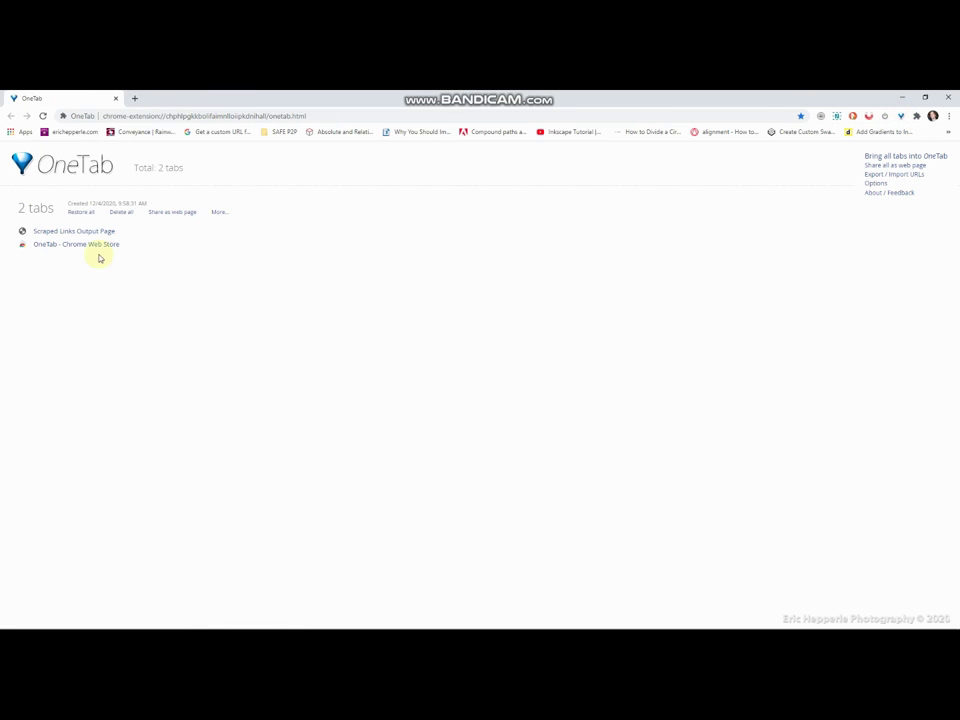
# Open OneTab's Options page in a separate tab.
pyautogui.click(876, 184)
# Copy the whole saved-URL list from Notepad++ and paste it into OneTab's import URL box.
pyautogui.click(889, 175)
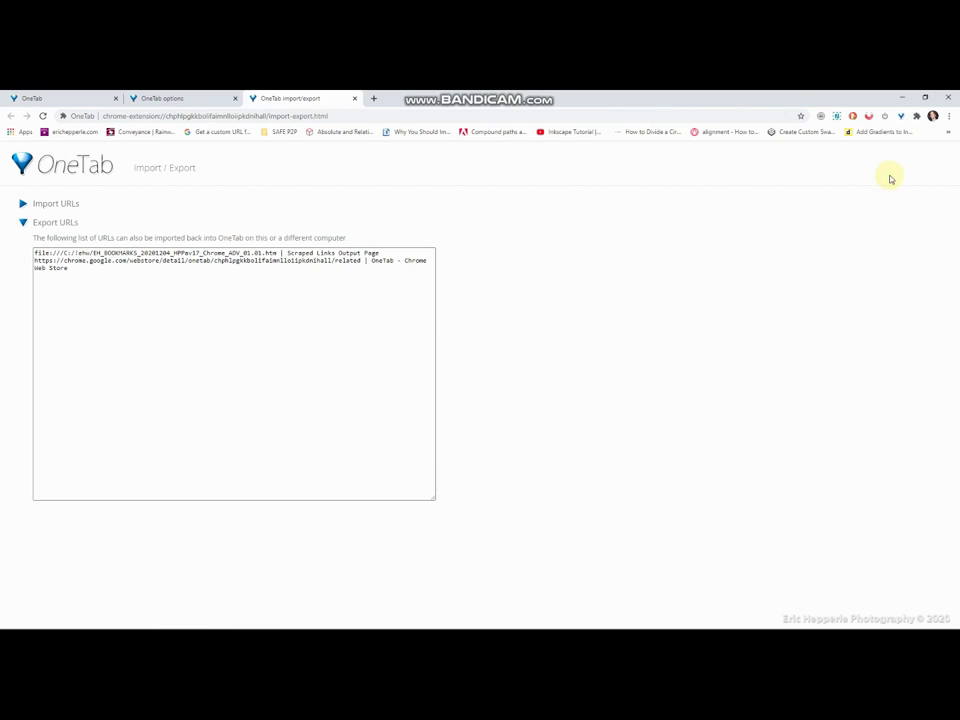
pyautogui.click(348, 338)
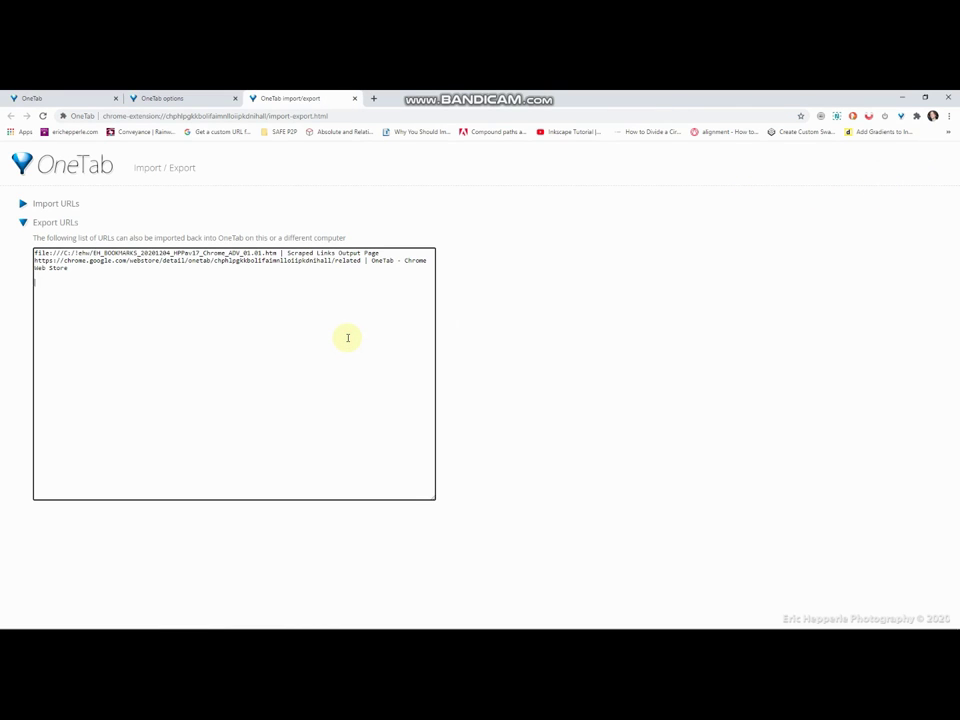
pyautogui.hotkey('alt', 'Tab')
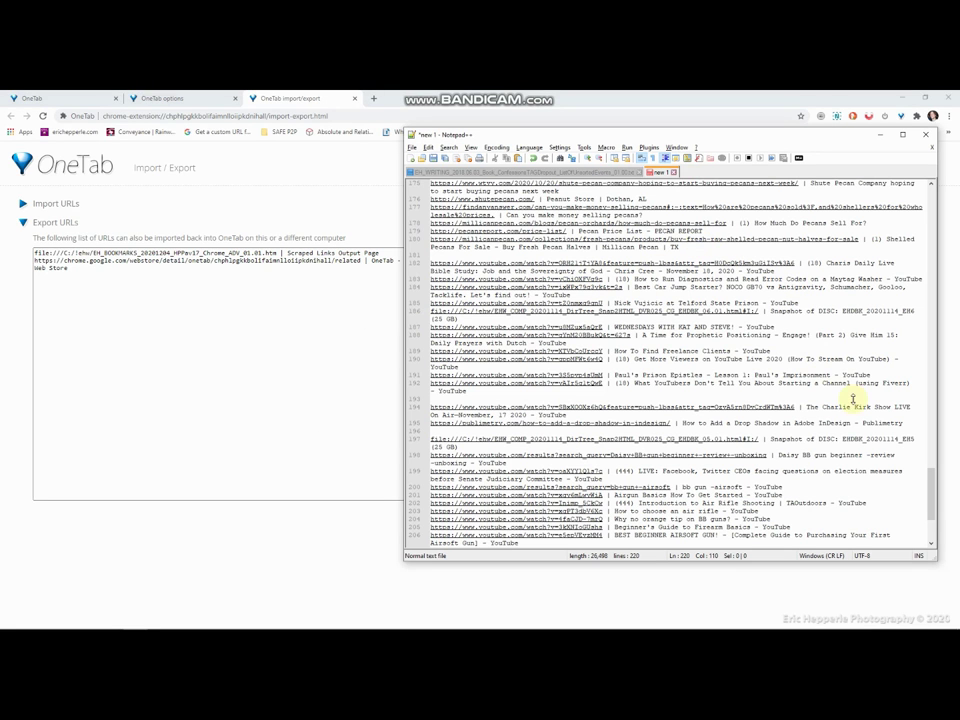
pyautogui.hotkey('ctrl', 'a')
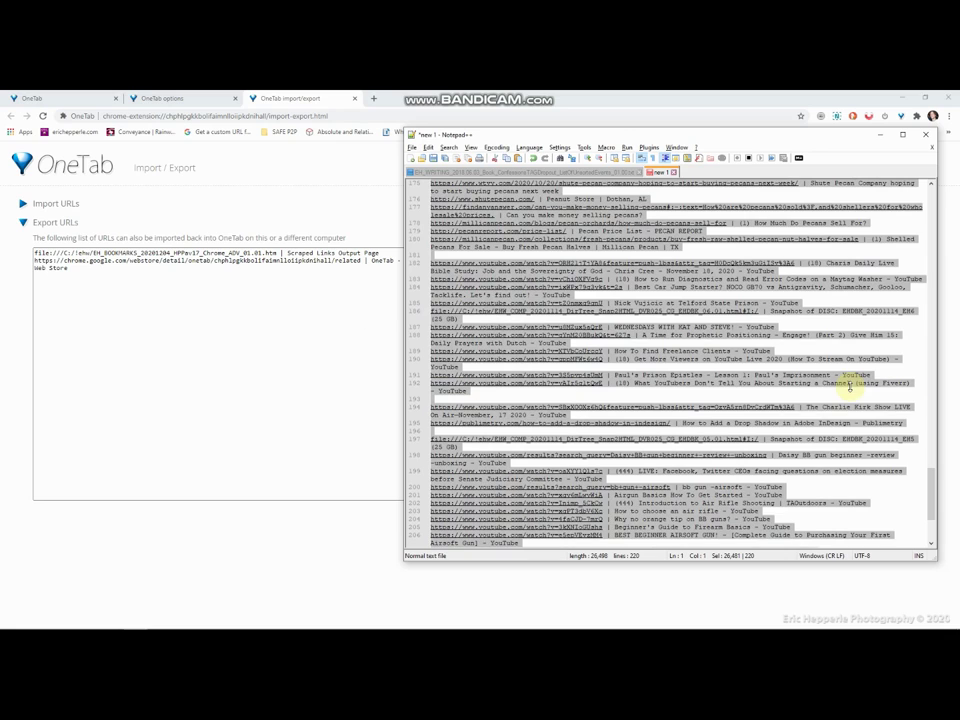
pyautogui.click(105, 291)
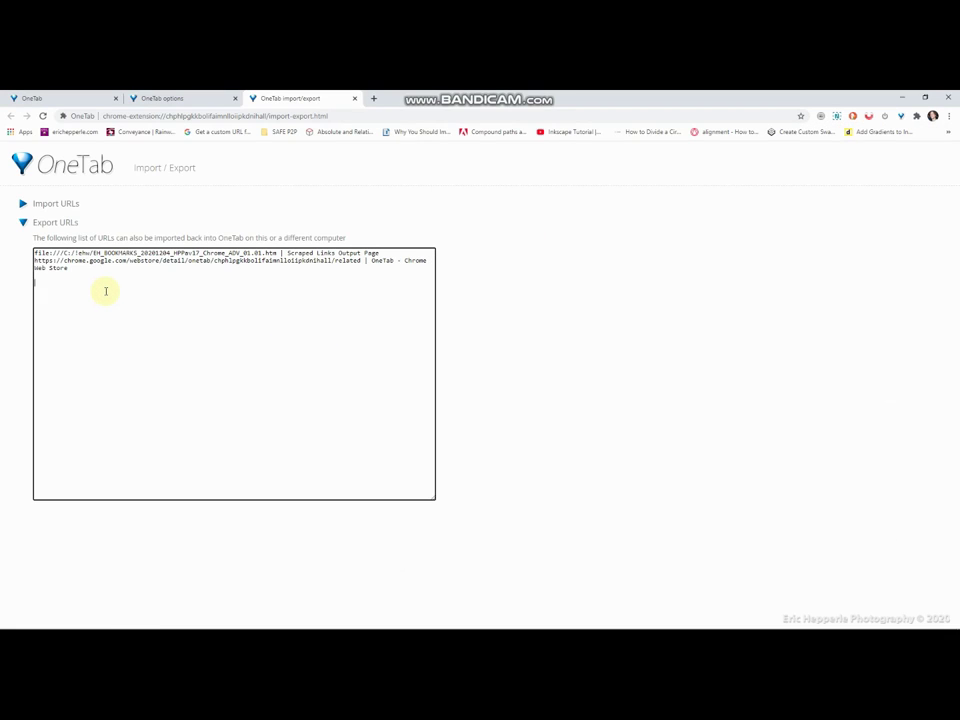
pyautogui.hotkey('ctrl', 'v')
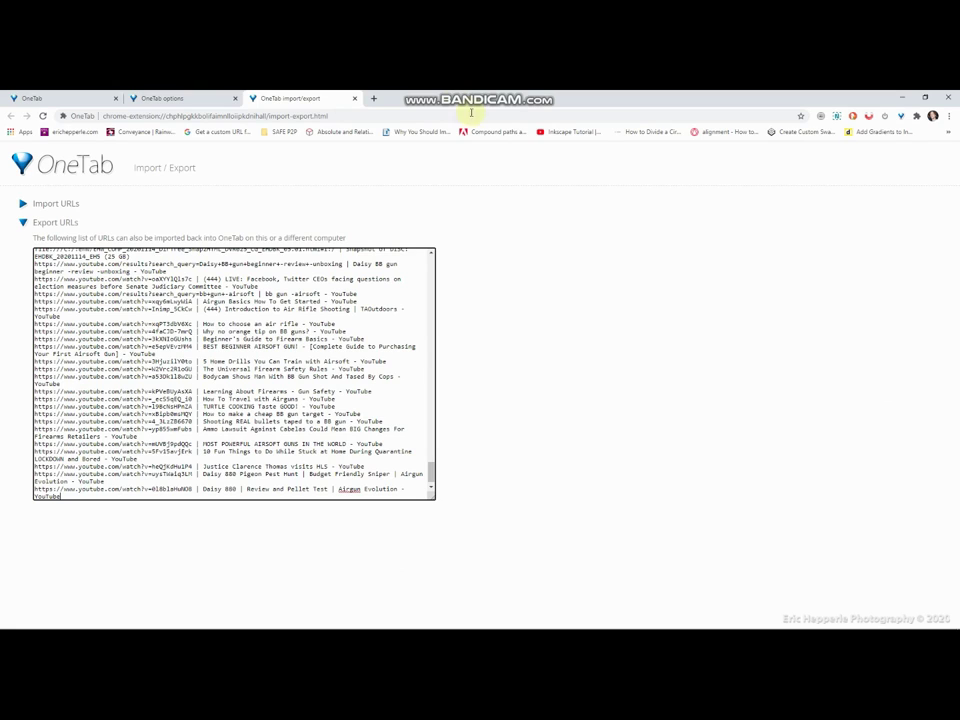
pyautogui.click(486, 318)
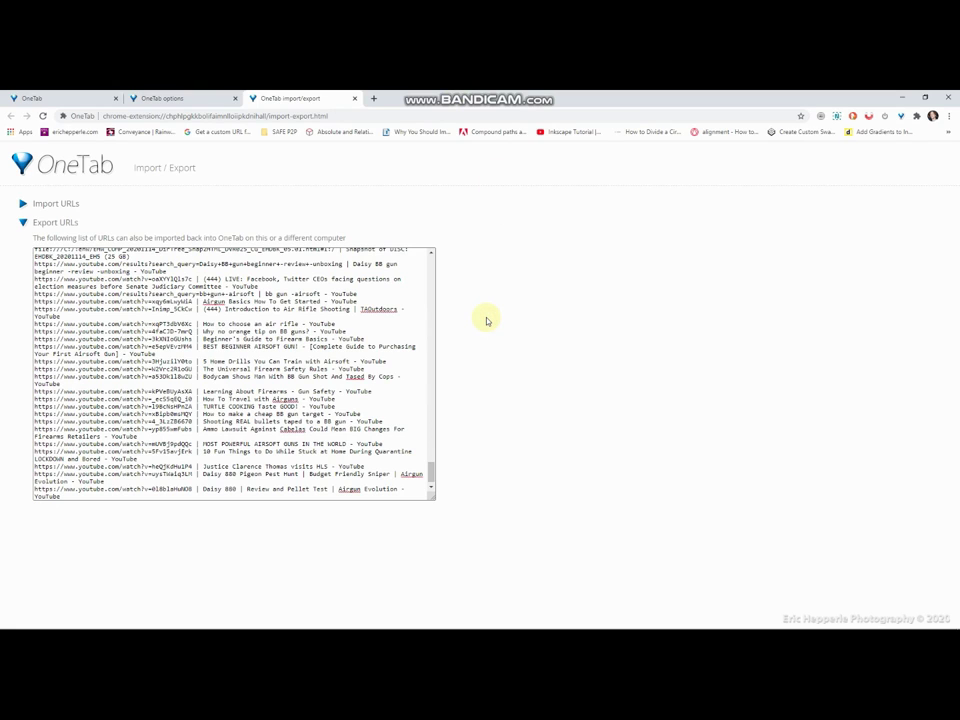
pyautogui.click(24, 223)
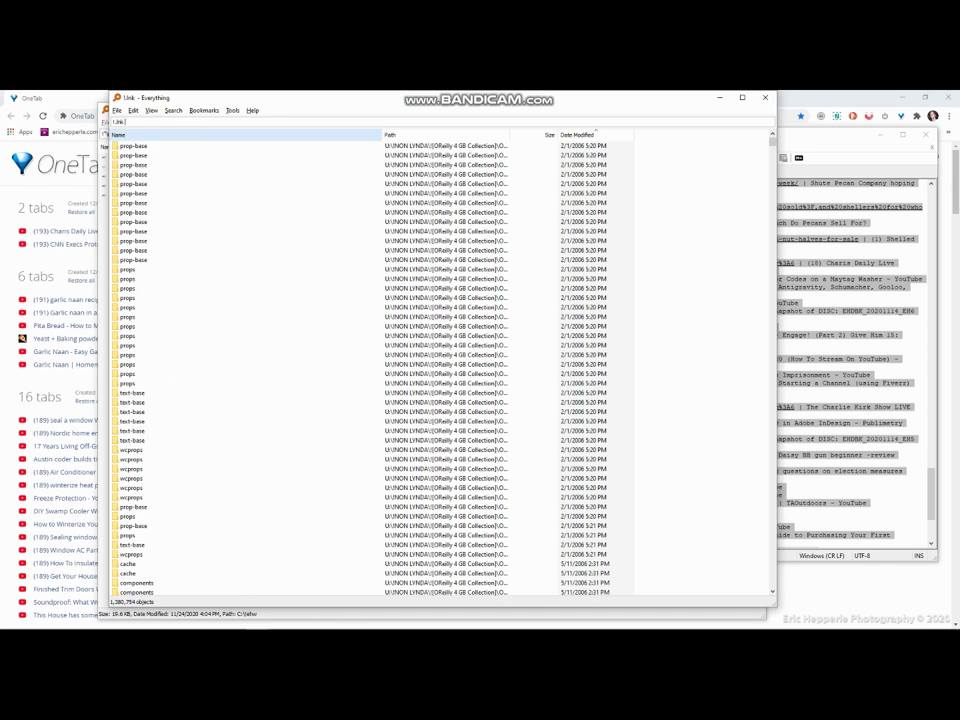
# Search Everything for '.htm eh', sort newest first, and open the top EH_BOOKMARKS file in Chrome.
pyautogui.write('.htm')
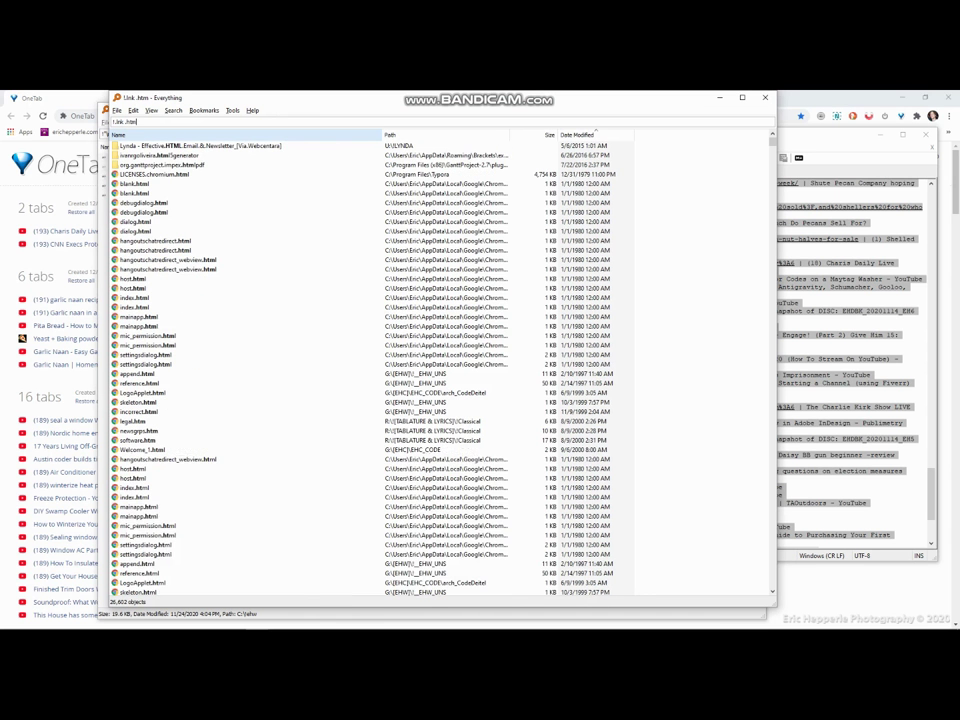
pyautogui.write(' eh')
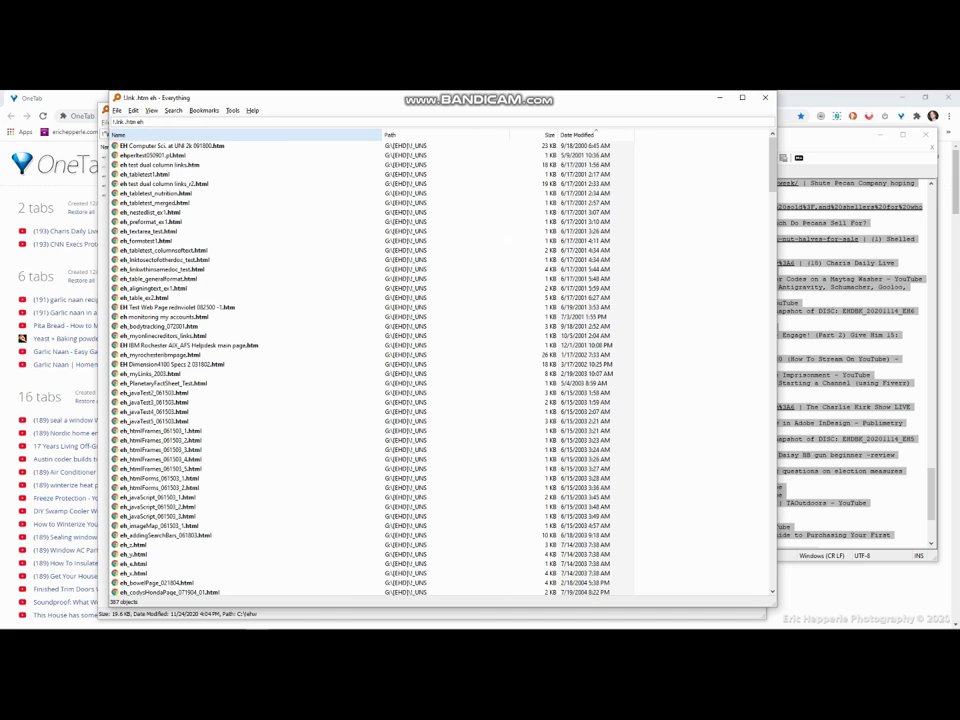
pyautogui.click(577, 134)
pyautogui.click(862, 546)
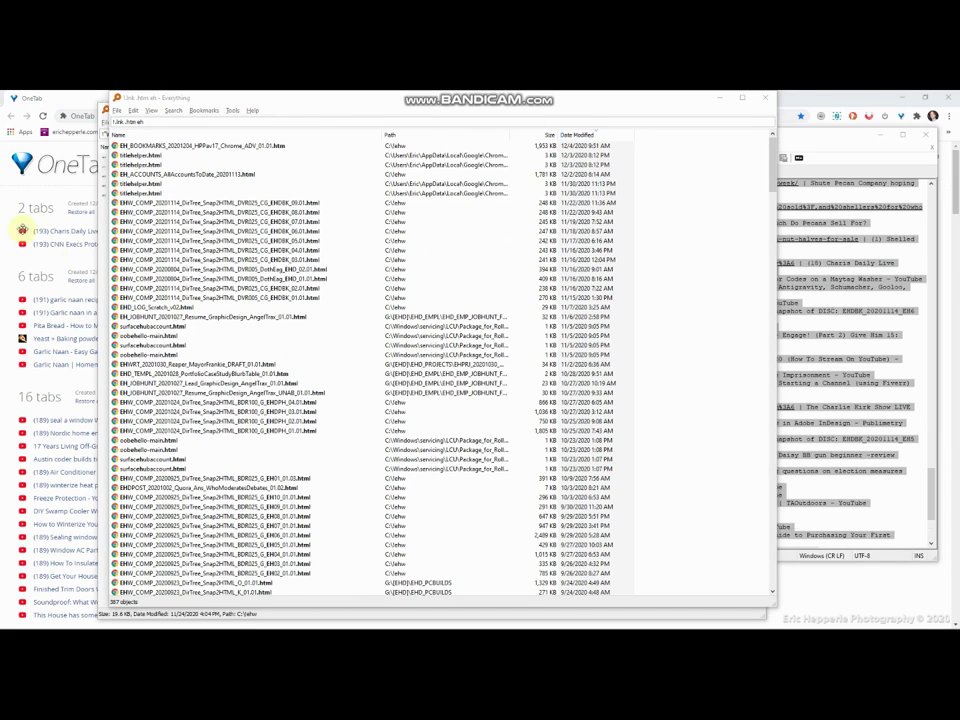
pyautogui.click(214, 148)
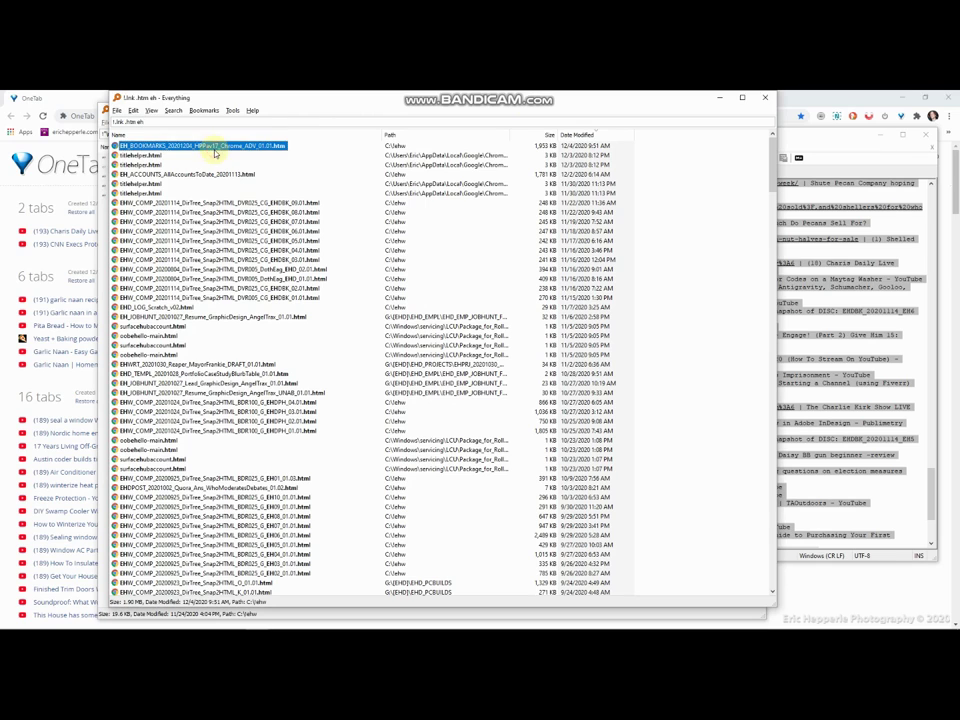
pyautogui.doubleClick(214, 150)
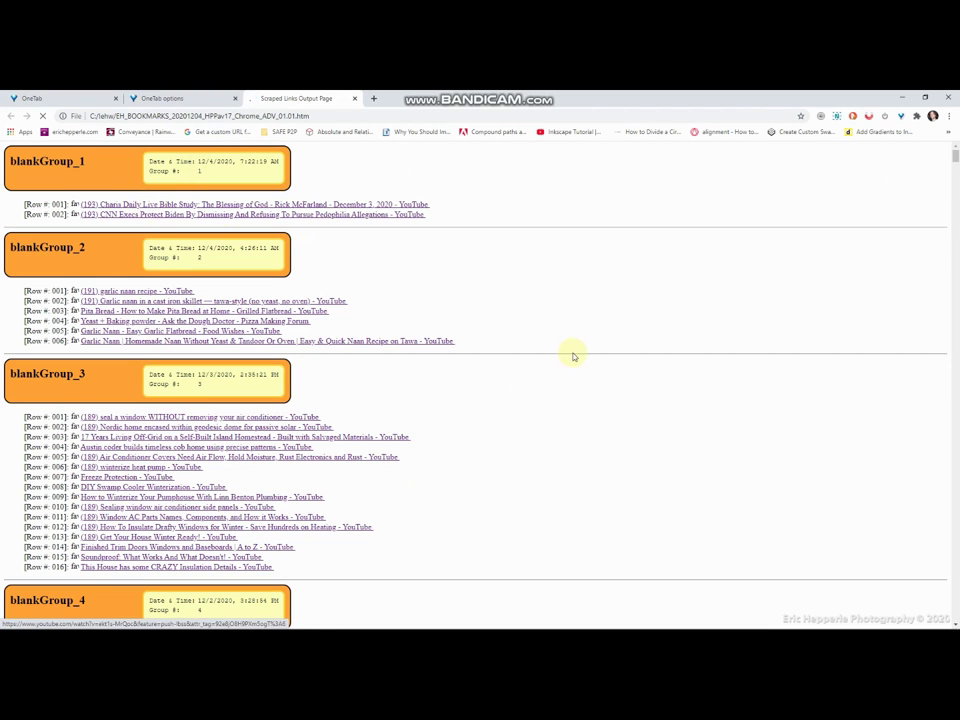
# Send the scraped links page to OneTab and name its group 'SCRAPED ONETAB BOOKMARKS - 2020-12-04'.
pyautogui.click(900, 117)
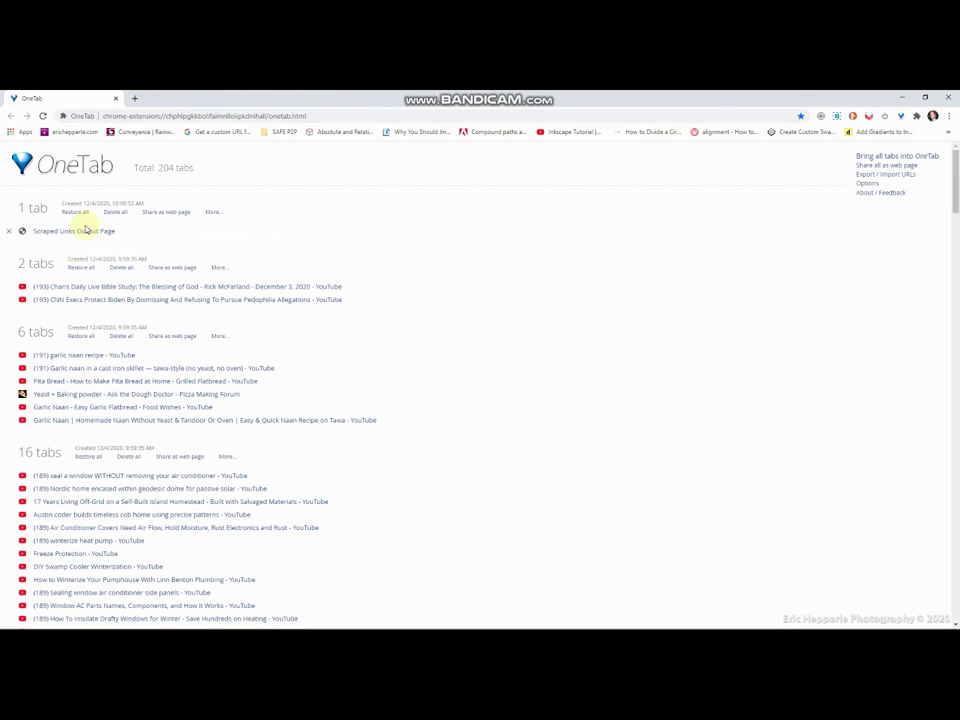
pyautogui.click(20, 207)
pyautogui.press('capslock')
pyautogui.write('SCRAPED ONET')
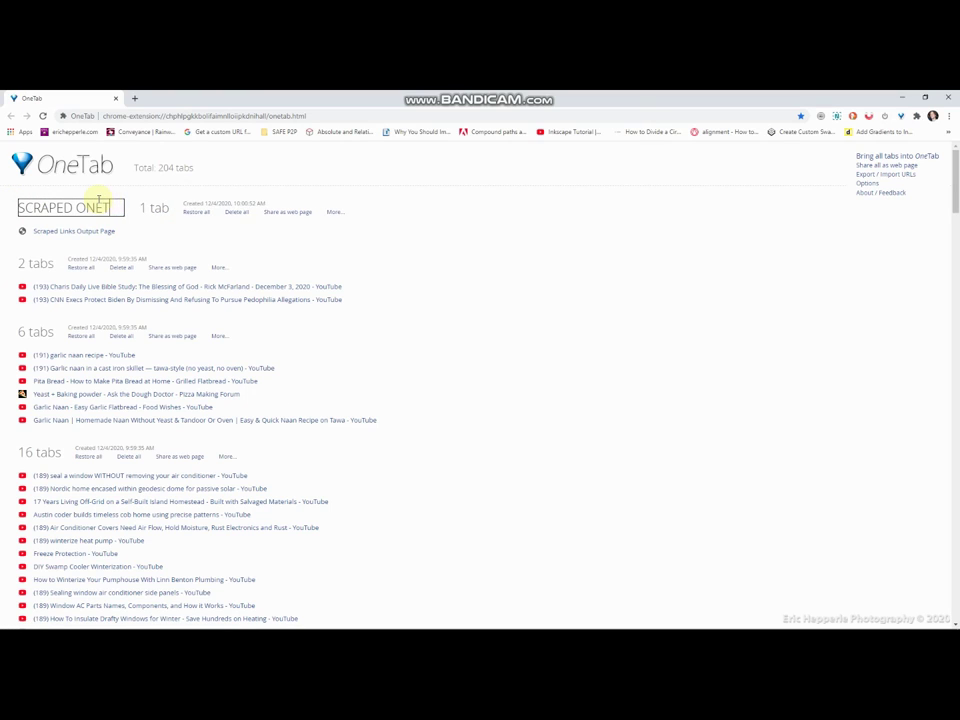
pyautogui.write('AB LBOOK')
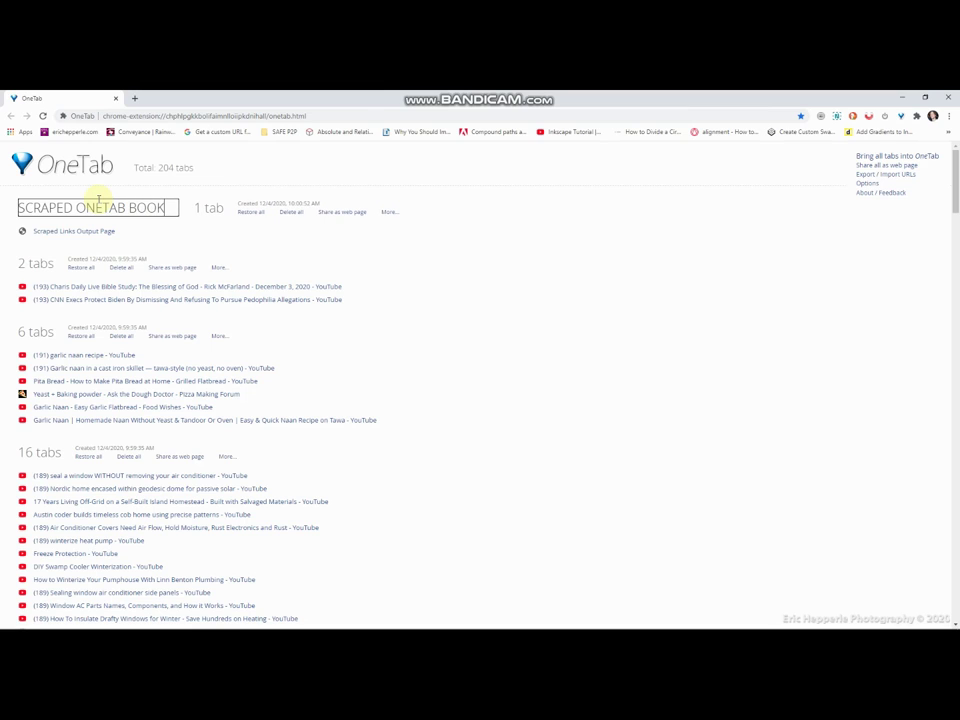
pyautogui.write('MARKS - ')
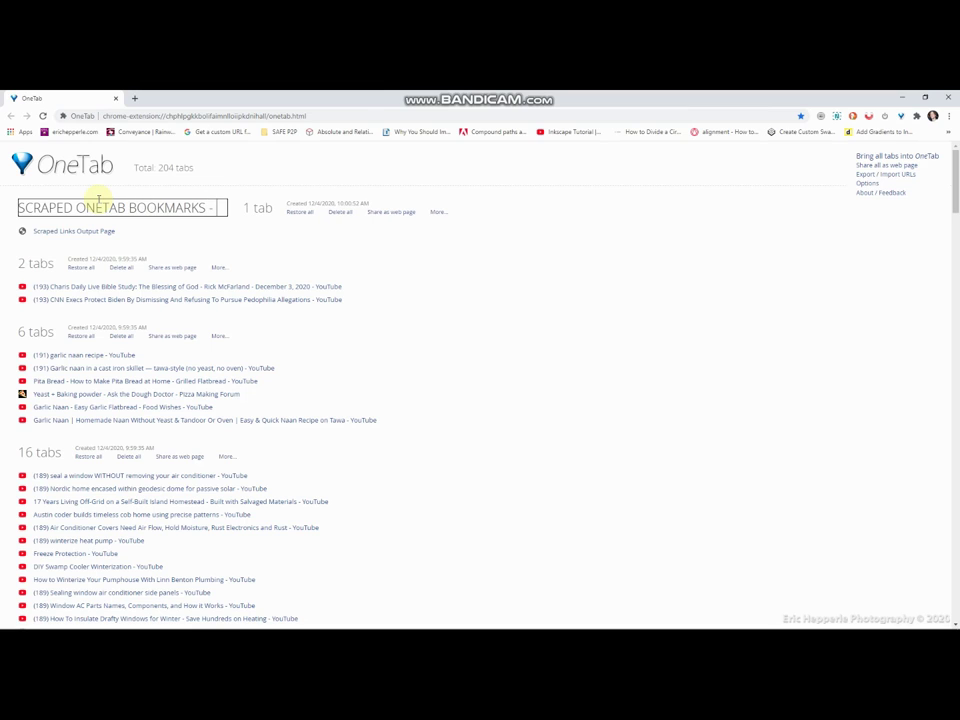
pyautogui.write('2020-1')
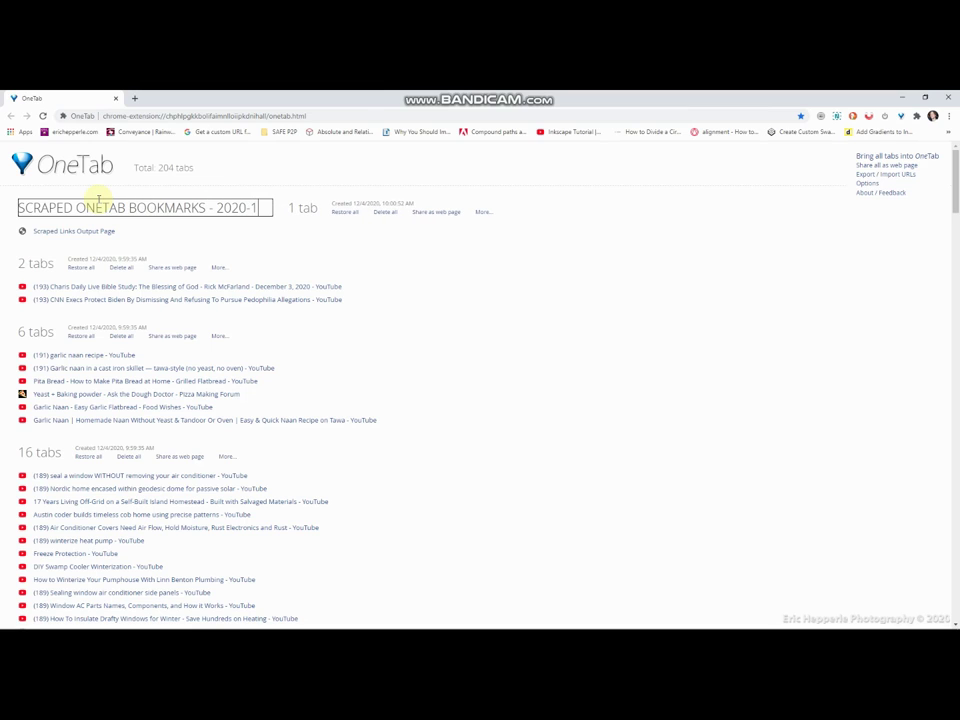
pyautogui.write('2-04')
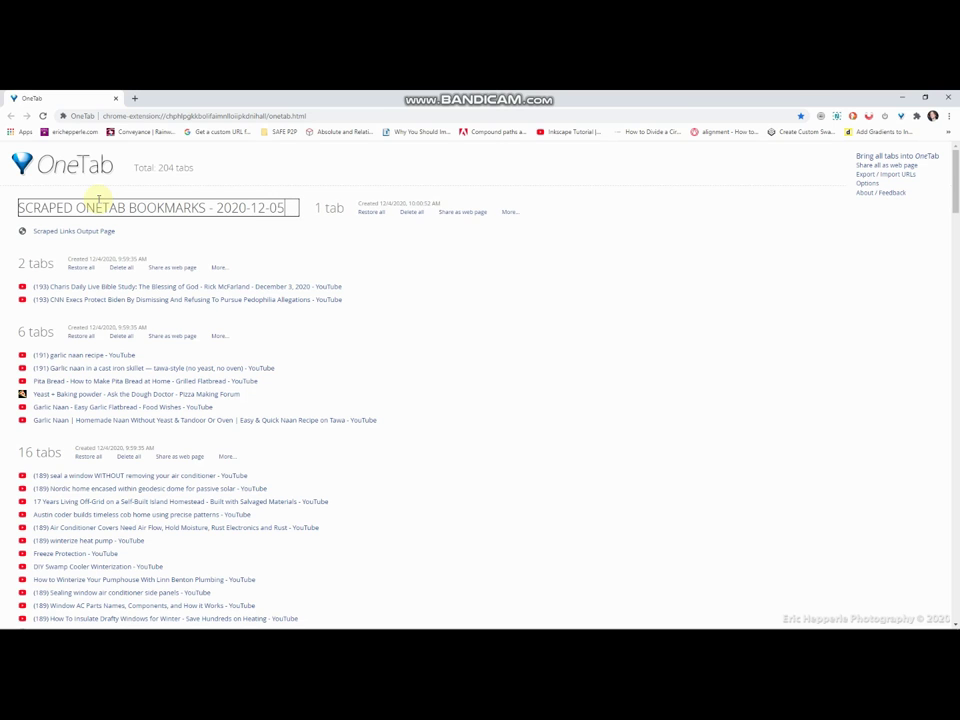
pyautogui.press('Return')
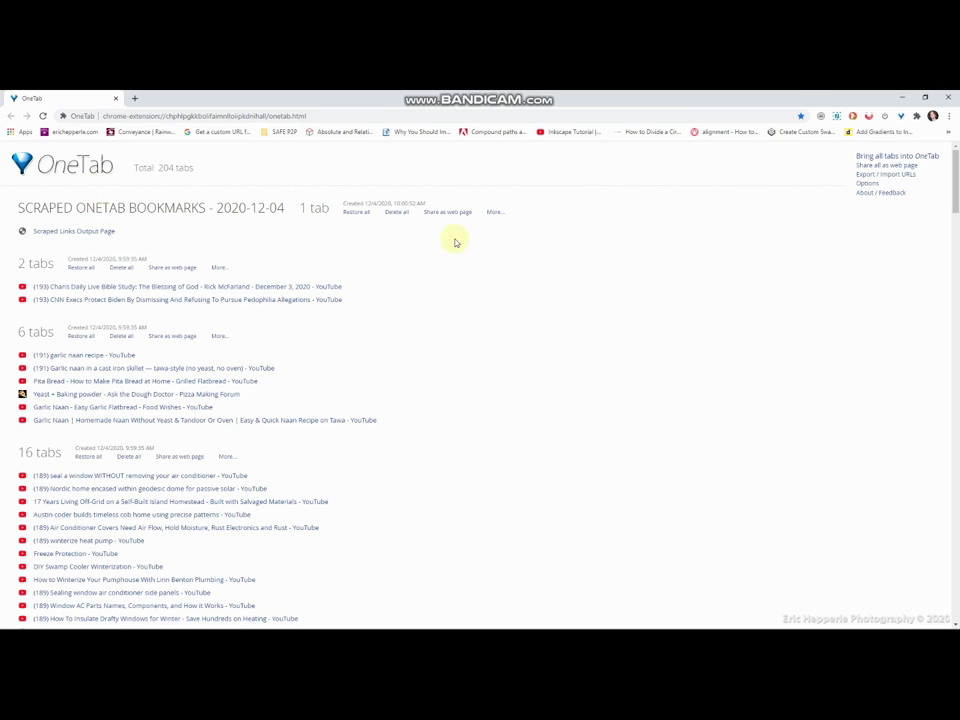
# Cycle through the open windows and bring up Bandicam's main window from the taskbar tray.
pyautogui.scroll(-6, 493, 326)
pyautogui.scroll(3, 493, 326)
pyautogui.hotkey('alt', 'Tab')
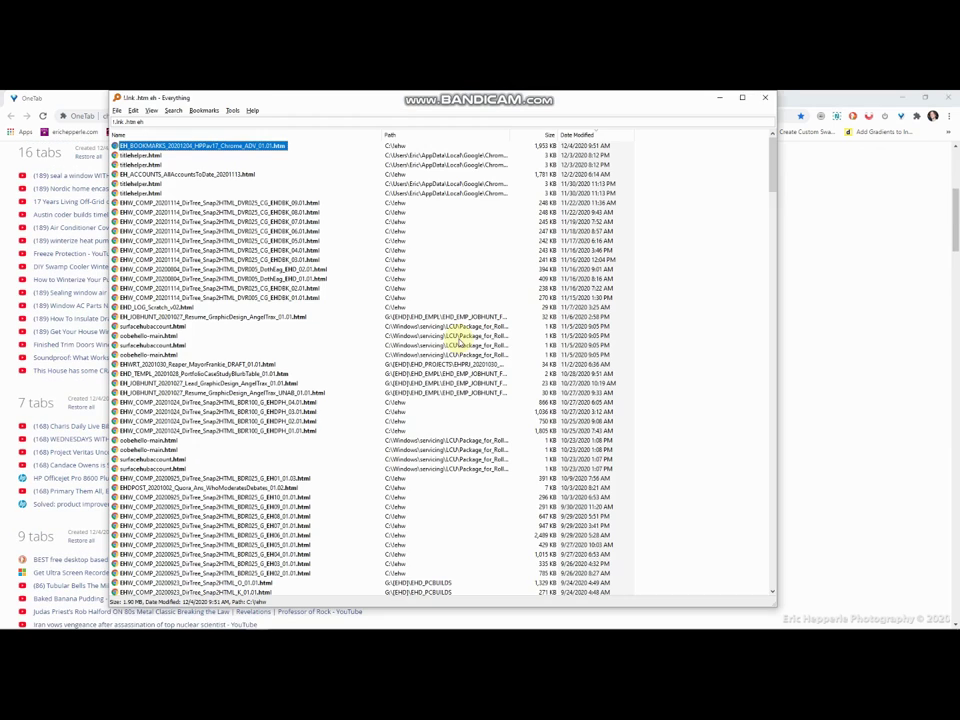
pyautogui.hotkey('alt', 'Tab')
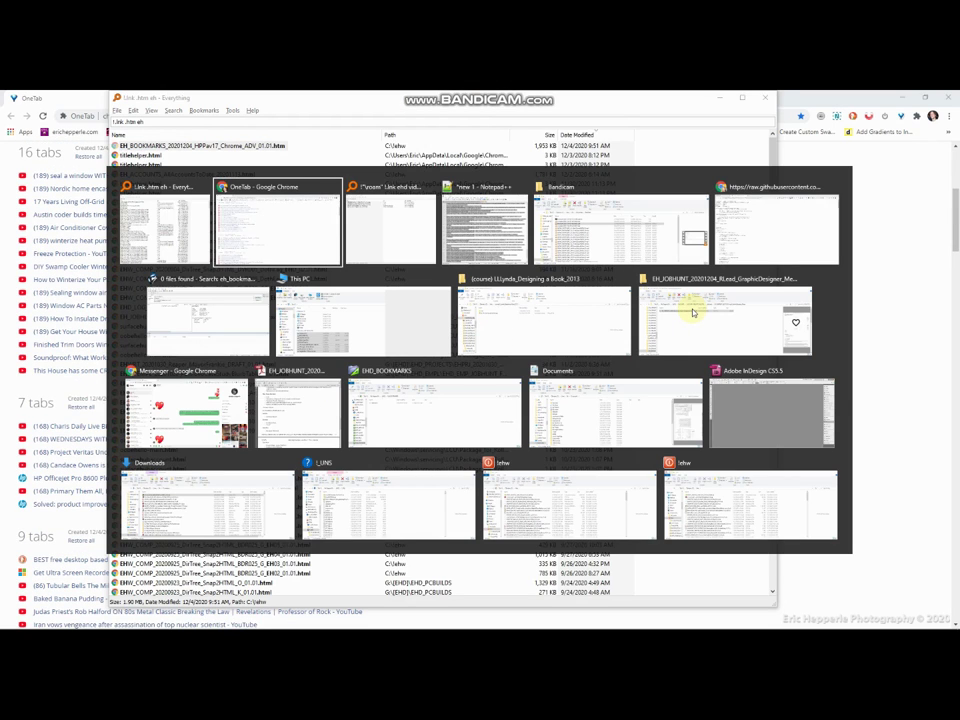
pyautogui.hotkey('alt', 'Tab')
pyautogui.hotkey('alt', 'Tab')
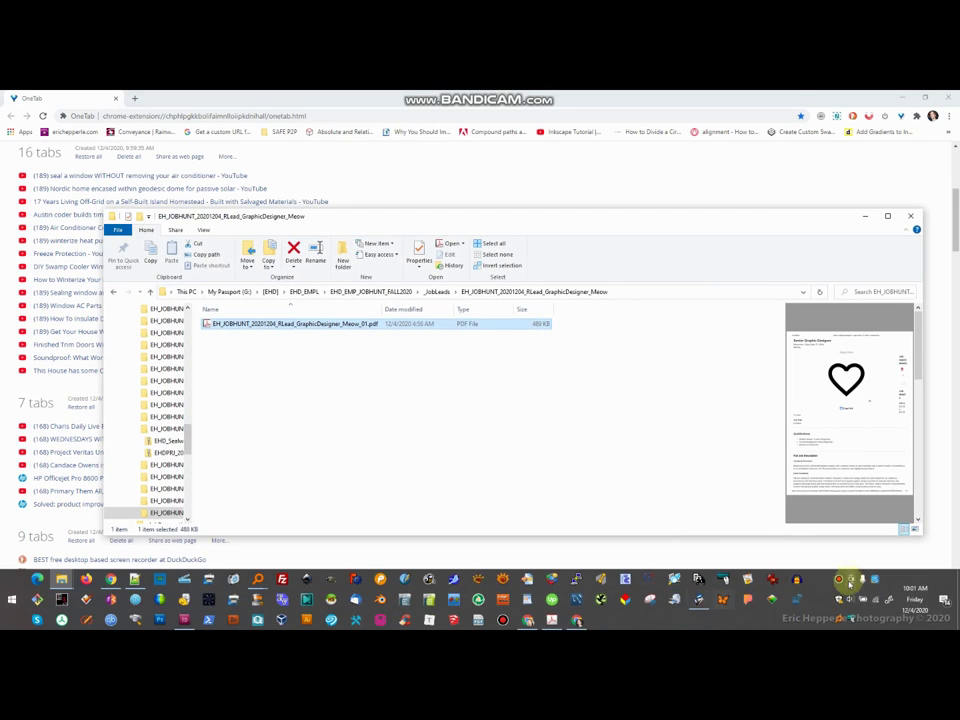
pyautogui.click(840, 579)
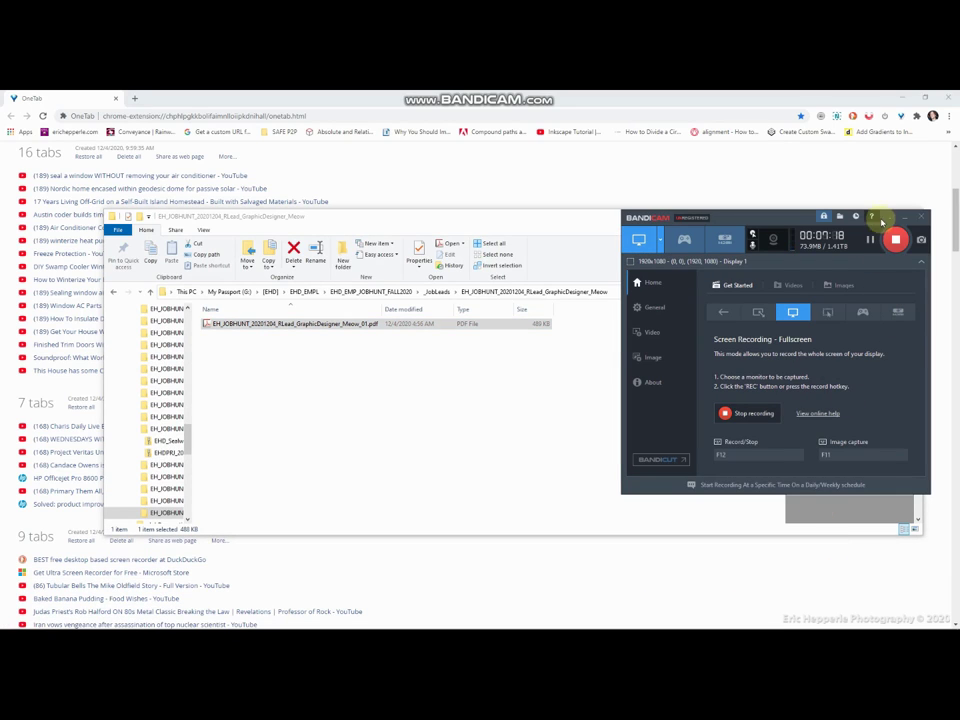